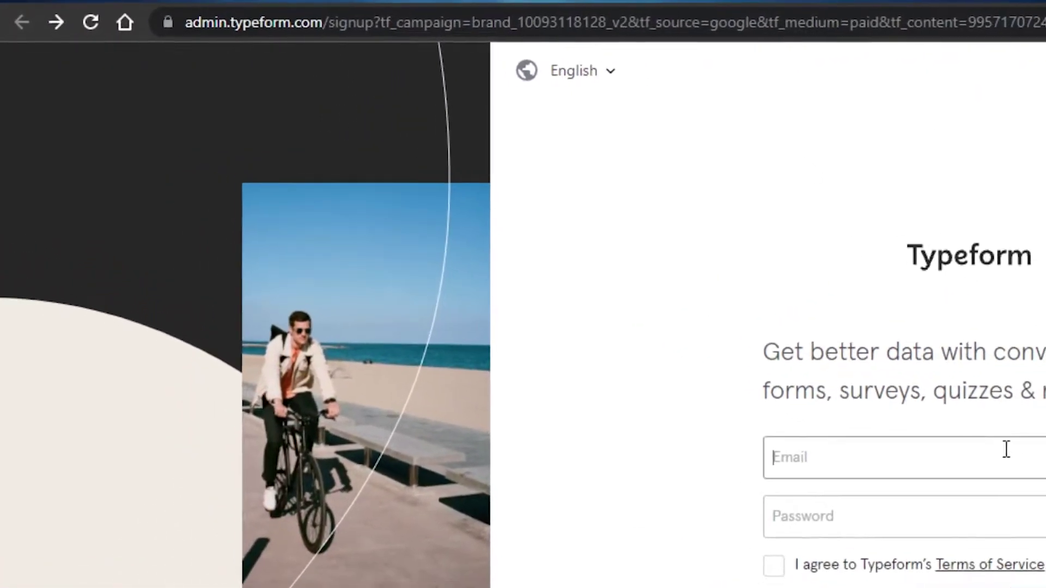
Sign up with a Google account and start a new typeform in My workspace.
{"action": "scroll", "coordinate": [1045, 337], "scroll_direction": "down", "scroll_amount": 3}
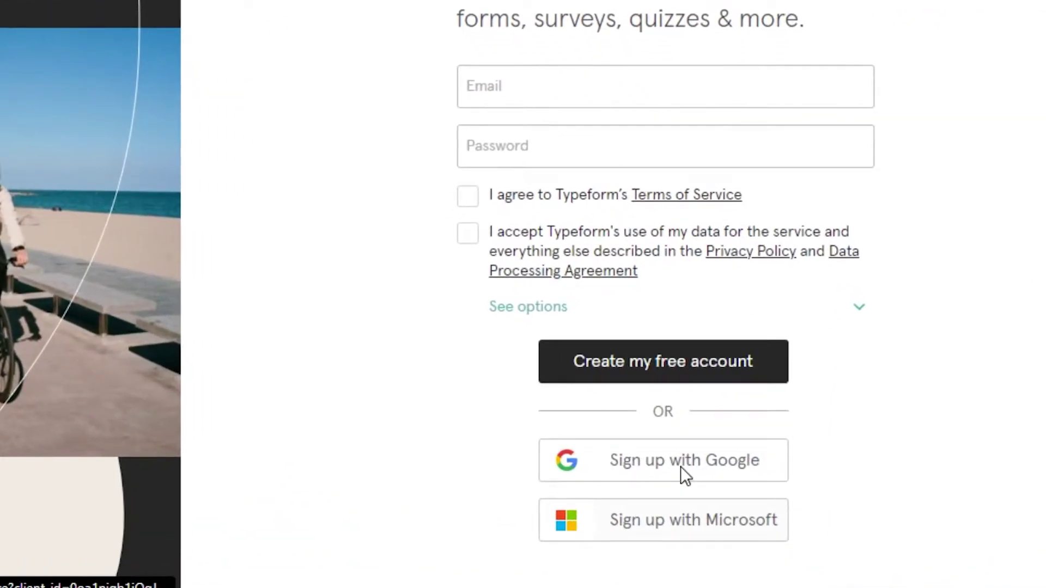
{"action": "left_click", "coordinate": [685, 468]}
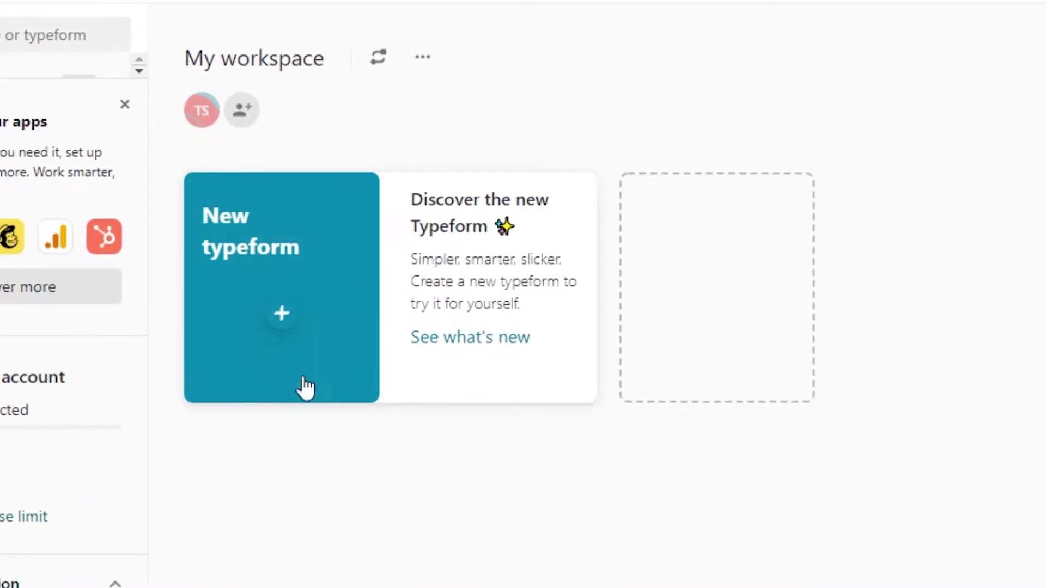
{"action": "left_click", "coordinate": [282, 306]}
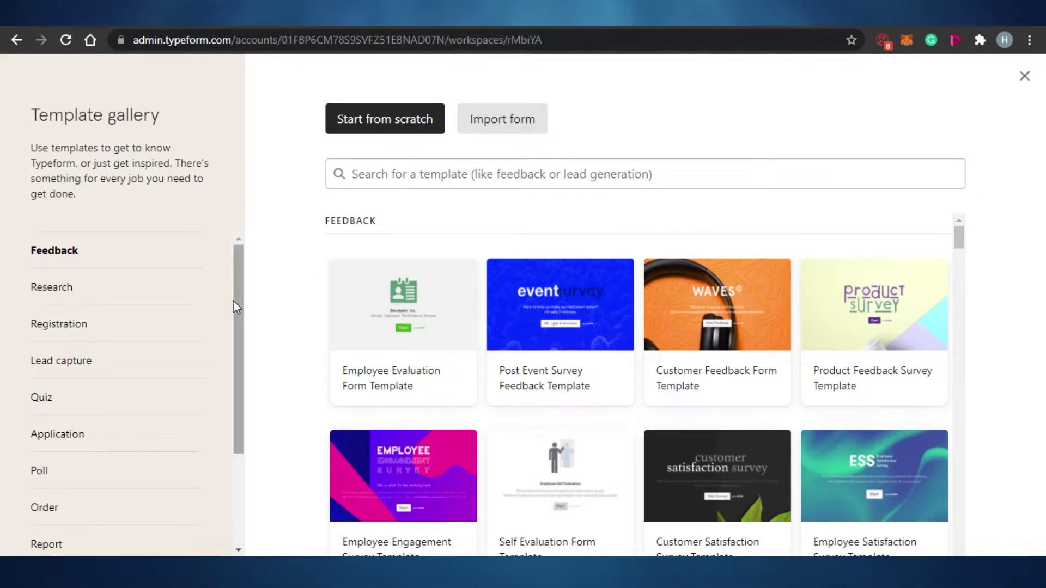
Browse the template gallery and use the Market Research Survey Template for the new typeform.
{"action": "left_click_drag", "start_coordinate": [238, 292], "coordinate": [233, 479]}
{"action": "key", "text": "ctrl+a"}
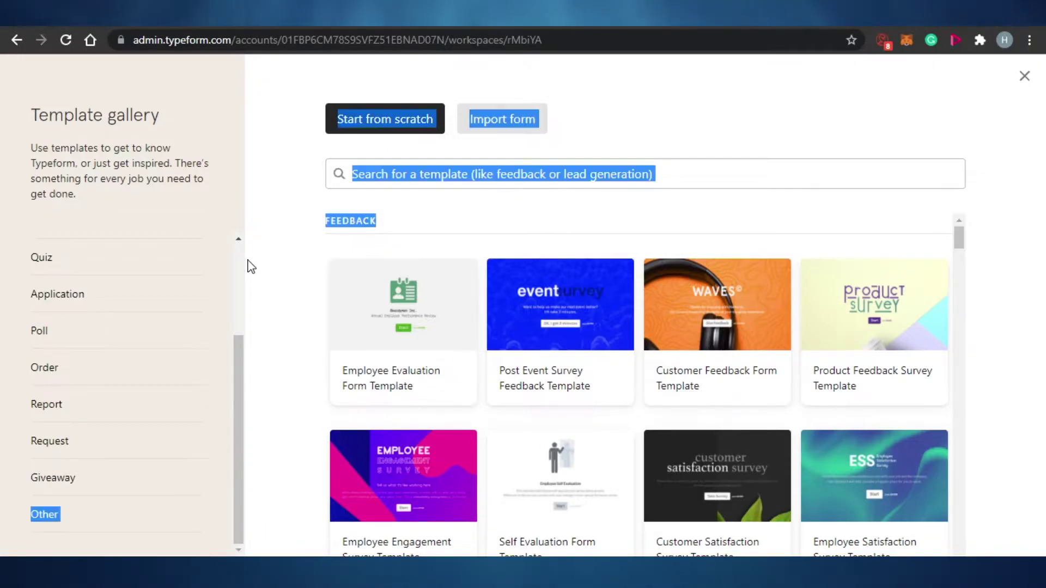
{"action": "left_click", "coordinate": [681, 131]}
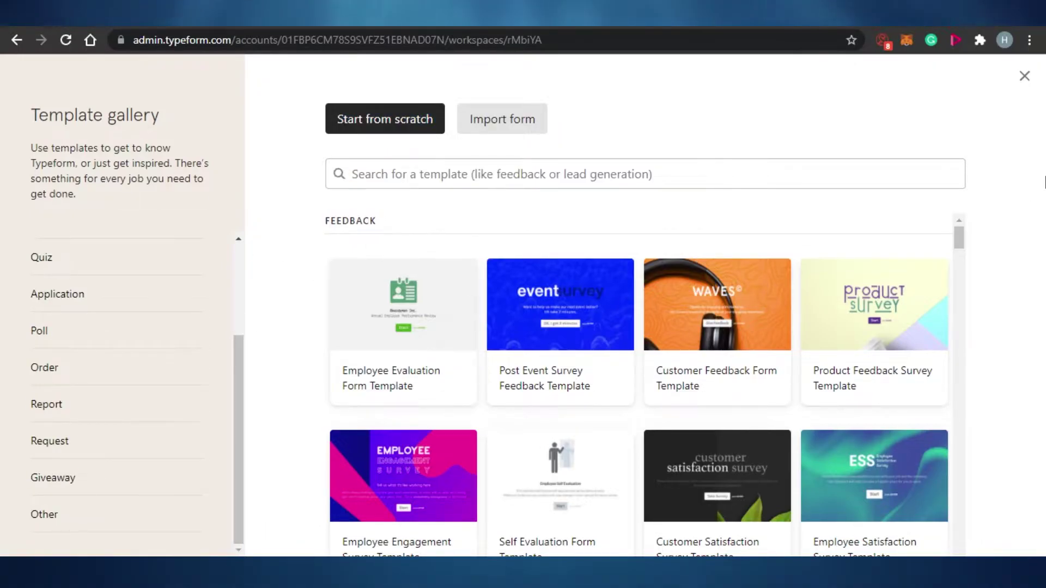
{"action": "left_click_drag", "start_coordinate": [958, 242], "coordinate": [959, 315]}
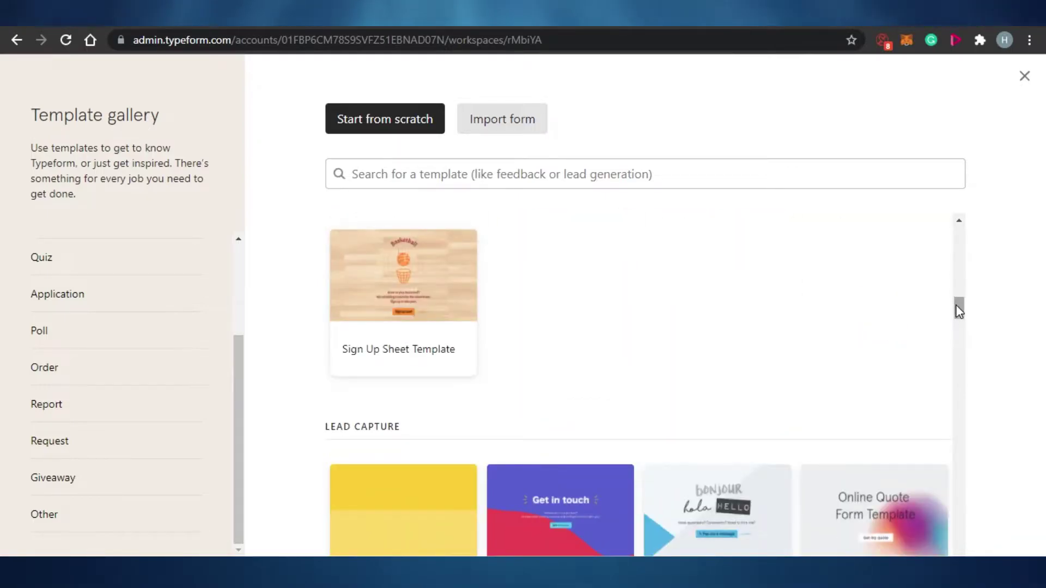
{"action": "left_click_drag", "start_coordinate": [960, 360], "coordinate": [971, 228]}
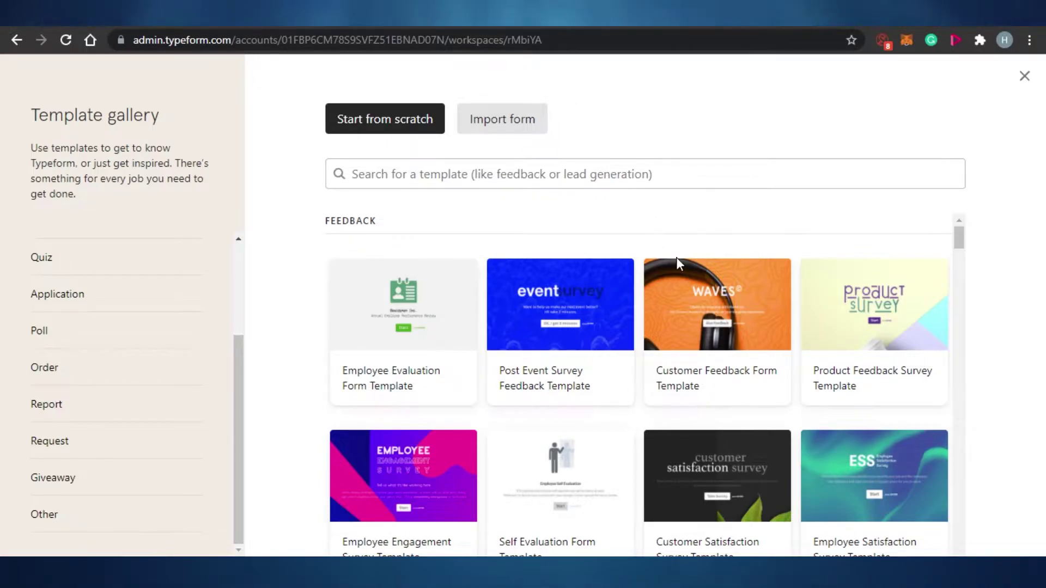
{"action": "left_click_drag", "start_coordinate": [959, 238], "coordinate": [965, 295]}
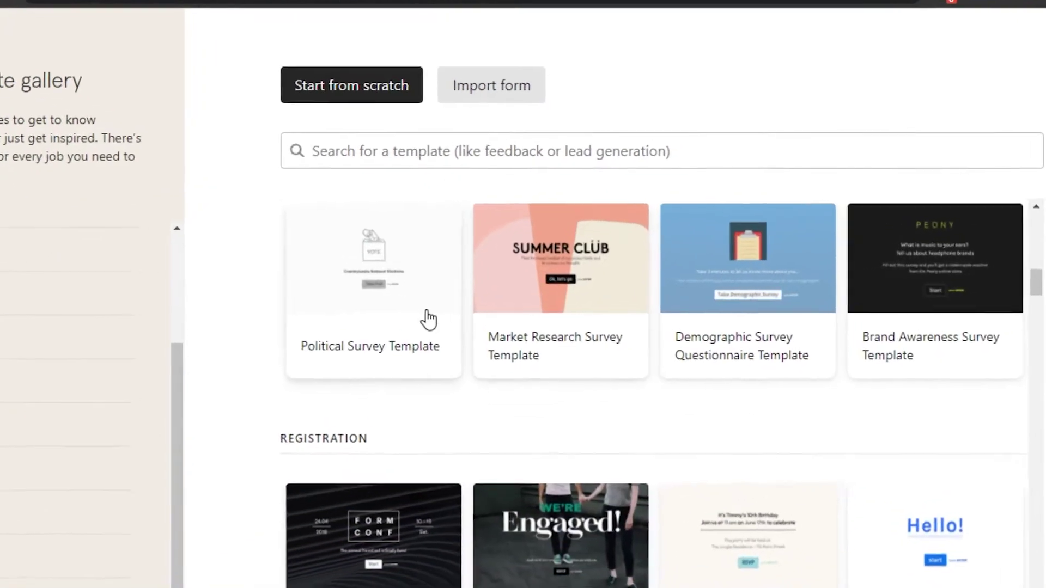
{"action": "left_click", "coordinate": [545, 378]}
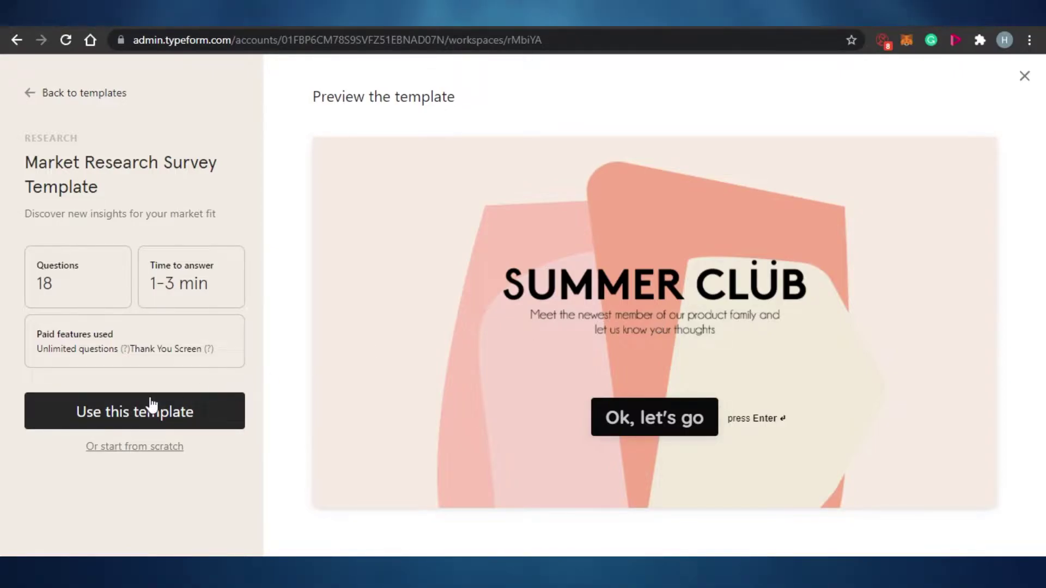
{"action": "left_click", "coordinate": [144, 418]}
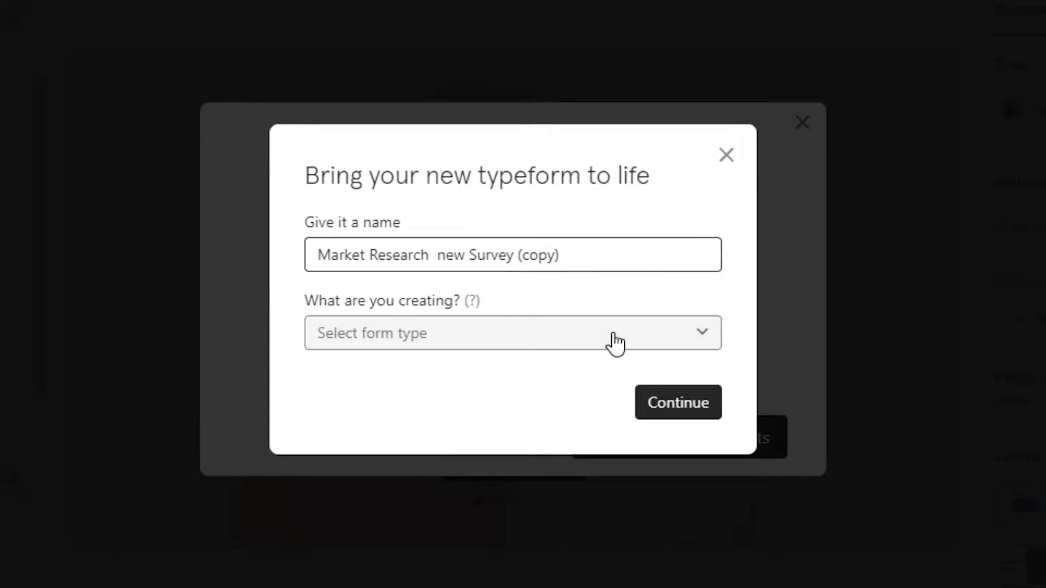
Set the new typeform's type to Research survey, continue to the editor and decline the highlights tour.
{"action": "left_click", "coordinate": [604, 342]}
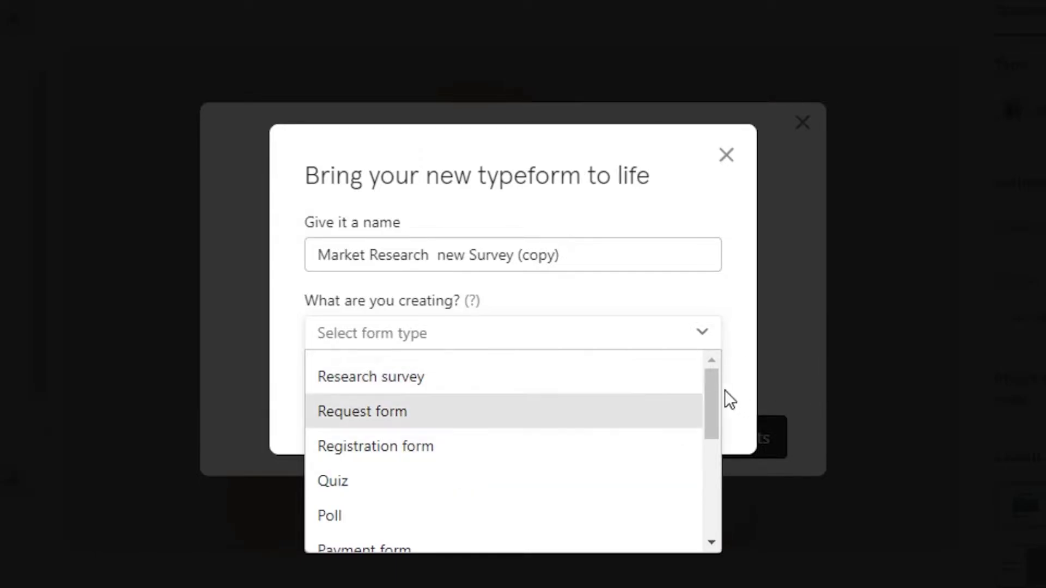
{"action": "left_click_drag", "start_coordinate": [713, 389], "coordinate": [701, 493]}
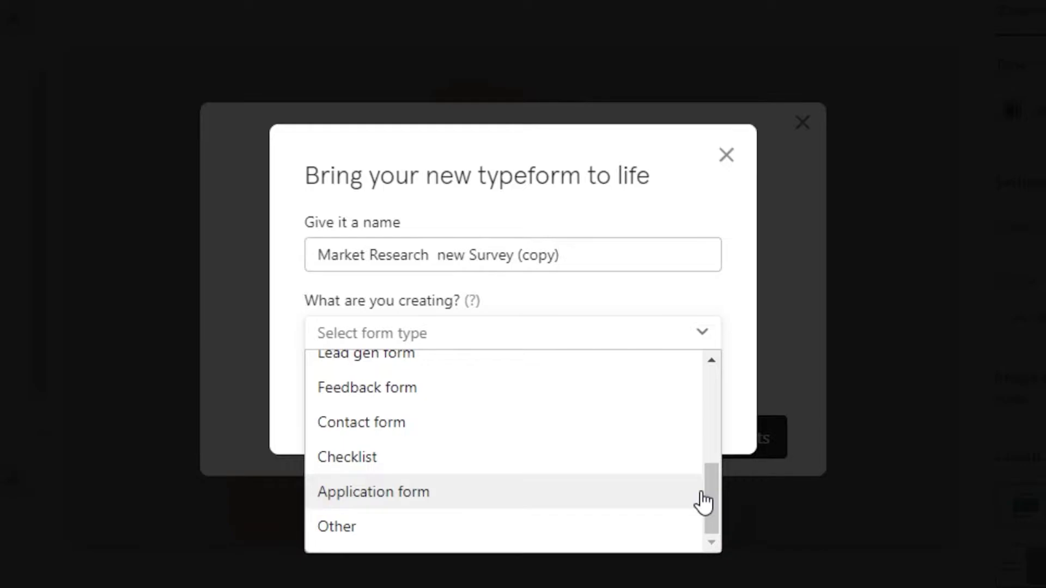
{"action": "left_click_drag", "start_coordinate": [715, 498], "coordinate": [713, 346]}
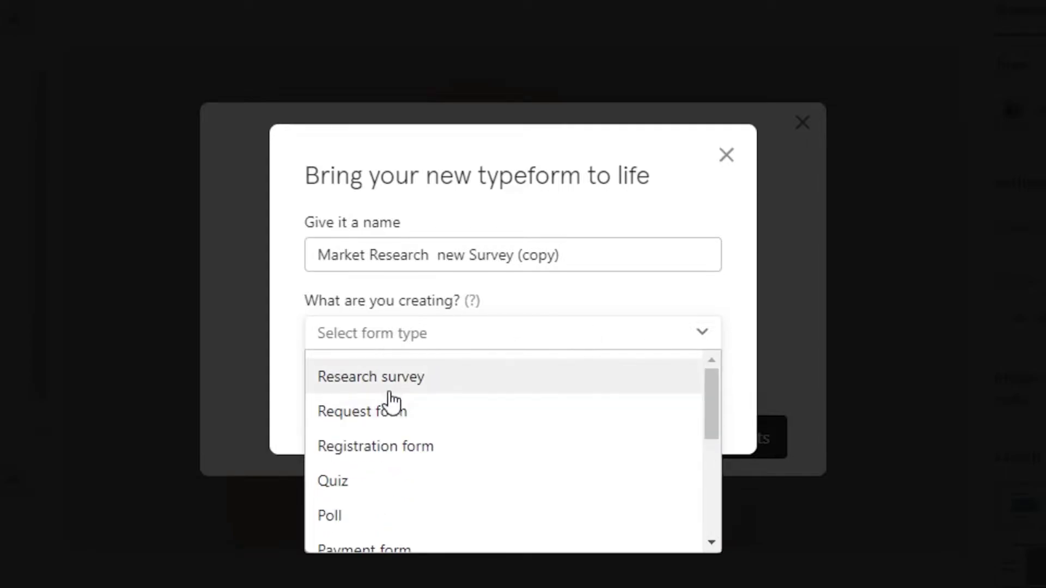
{"action": "left_click", "coordinate": [372, 378]}
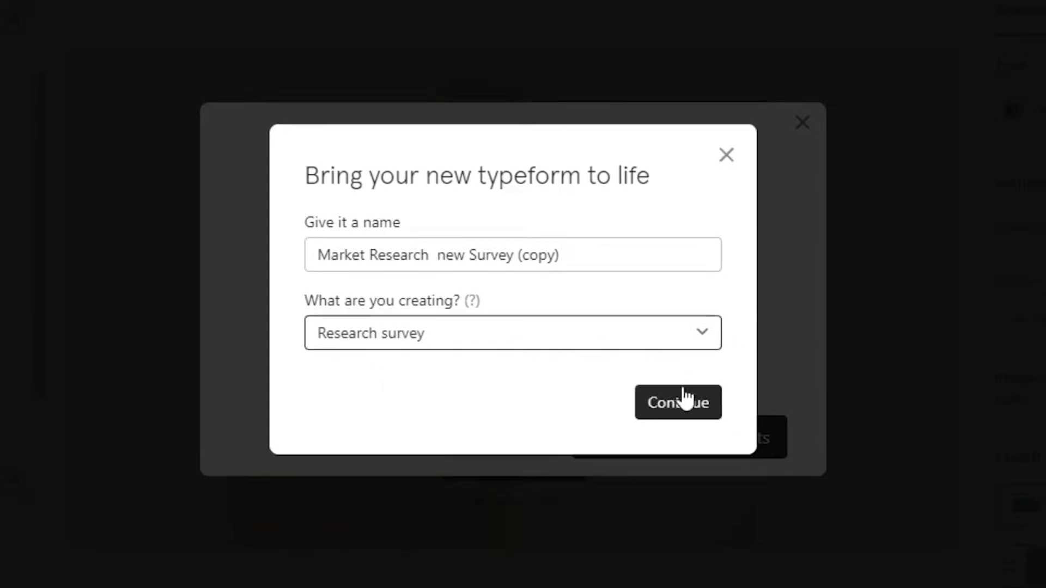
{"action": "left_click", "coordinate": [684, 401]}
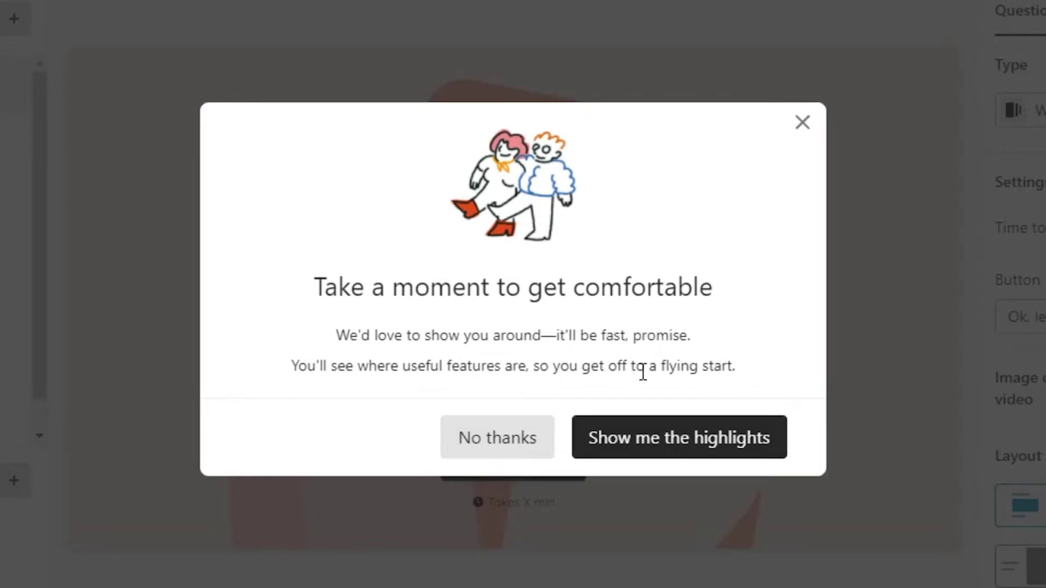
{"action": "left_click", "coordinate": [523, 433]}
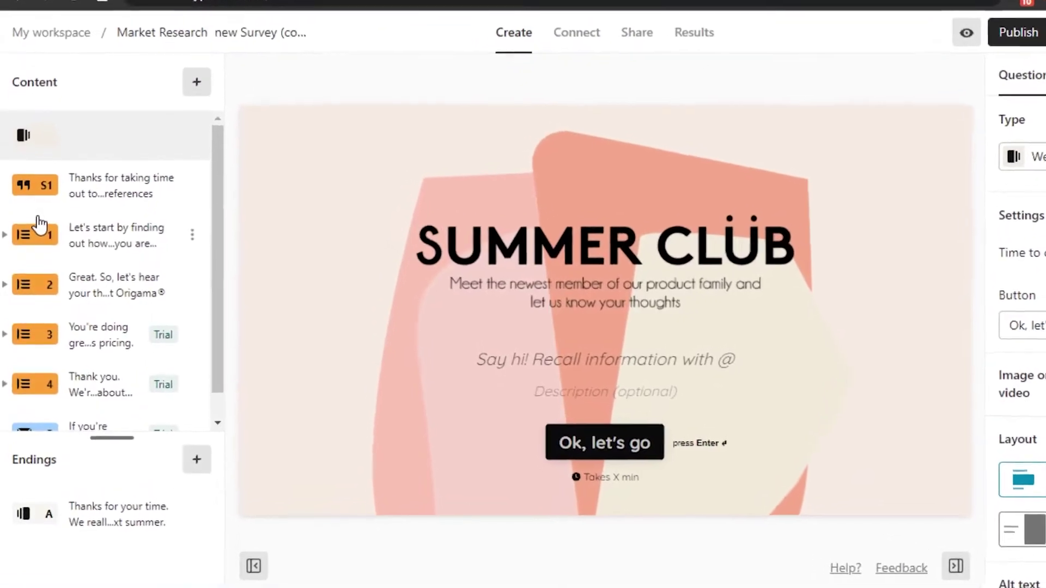
Examine the survey's content list and the welcome screen's question, design and logic settings.
{"action": "left_click_drag", "start_coordinate": [215, 182], "coordinate": [209, 275]}
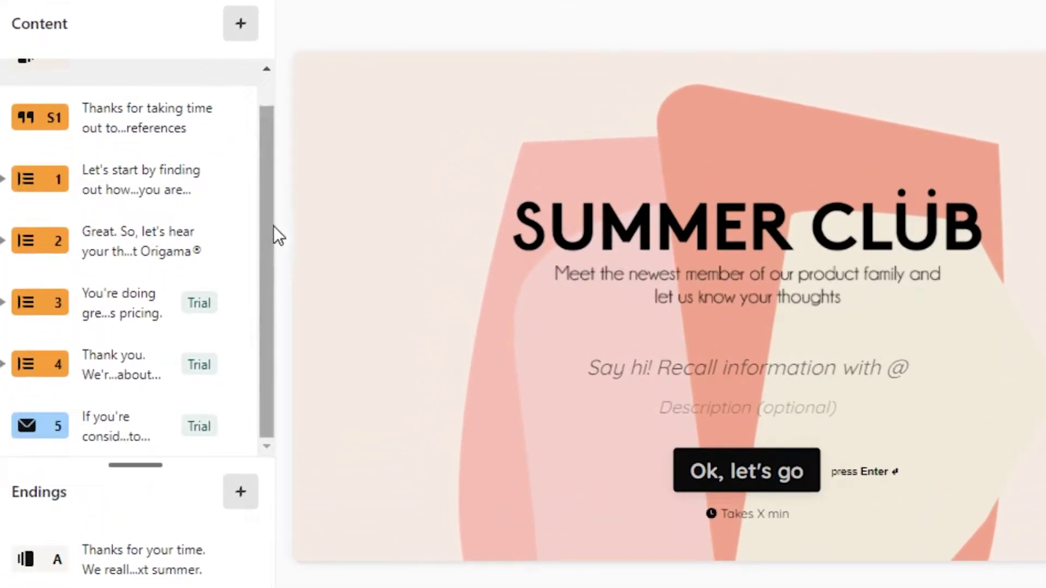
{"action": "left_click_drag", "start_coordinate": [261, 228], "coordinate": [261, 206]}
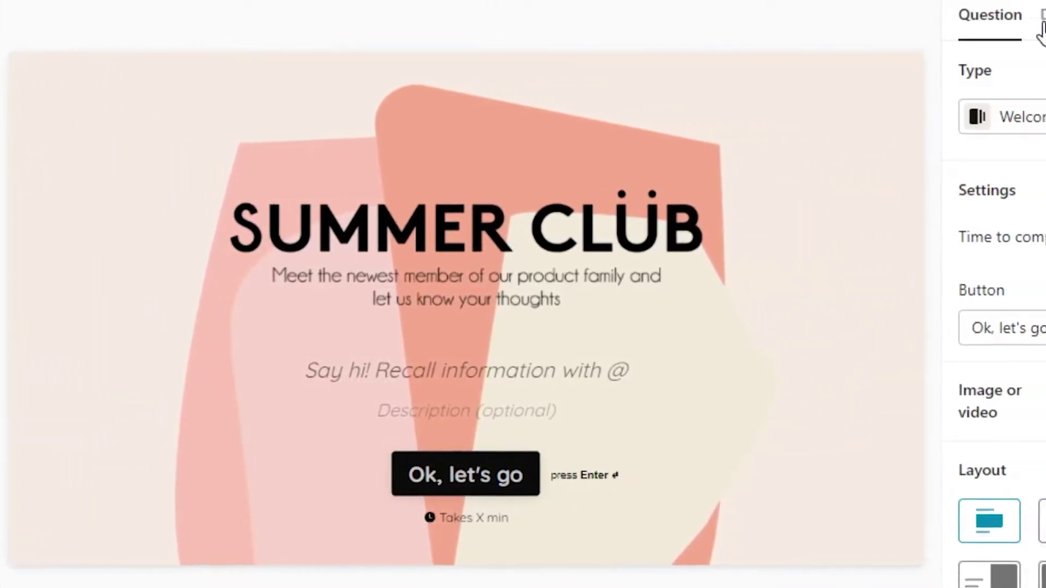
{"action": "scroll", "coordinate": [936, 382], "scroll_direction": "down", "scroll_amount": 2}
{"action": "scroll", "coordinate": [915, 463], "scroll_direction": "up", "scroll_amount": 2}
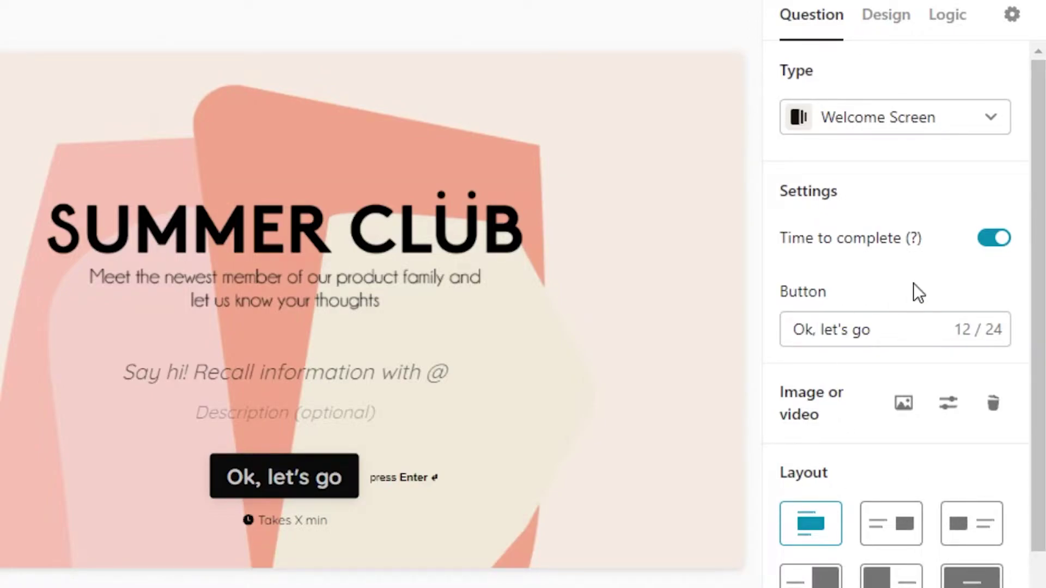
{"action": "scroll", "coordinate": [1036, 234], "scroll_direction": "down", "scroll_amount": 1}
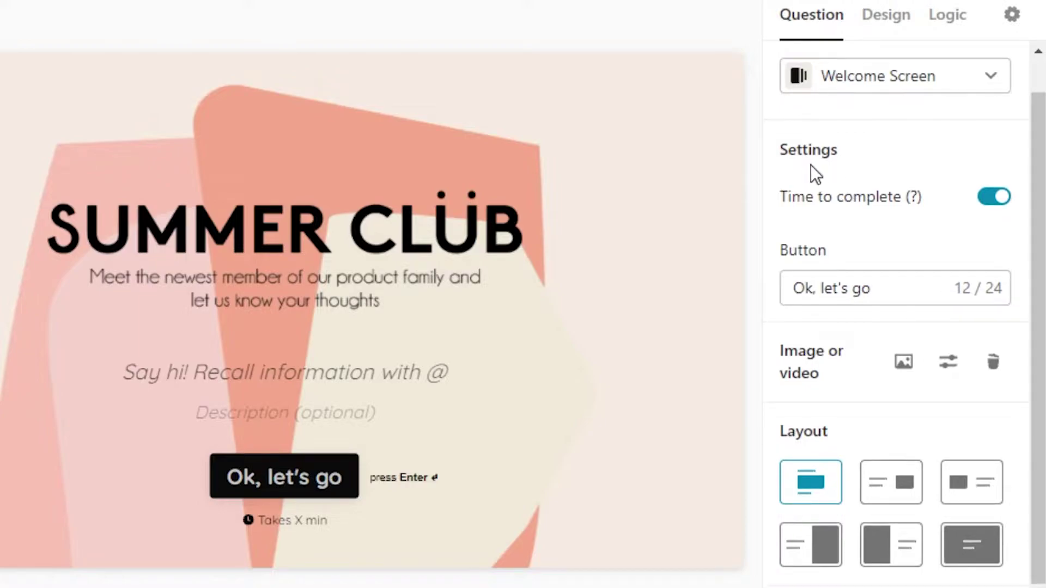
{"action": "scroll", "coordinate": [1028, 427], "scroll_direction": "up", "scroll_amount": 2}
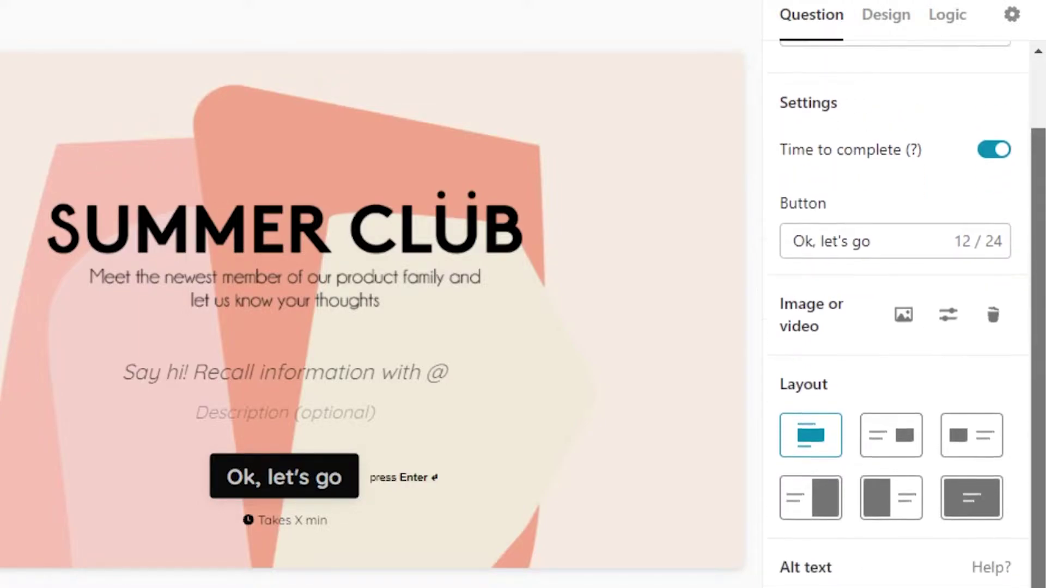
{"action": "scroll", "coordinate": [1029, 427], "scroll_direction": "down", "scroll_amount": 2}
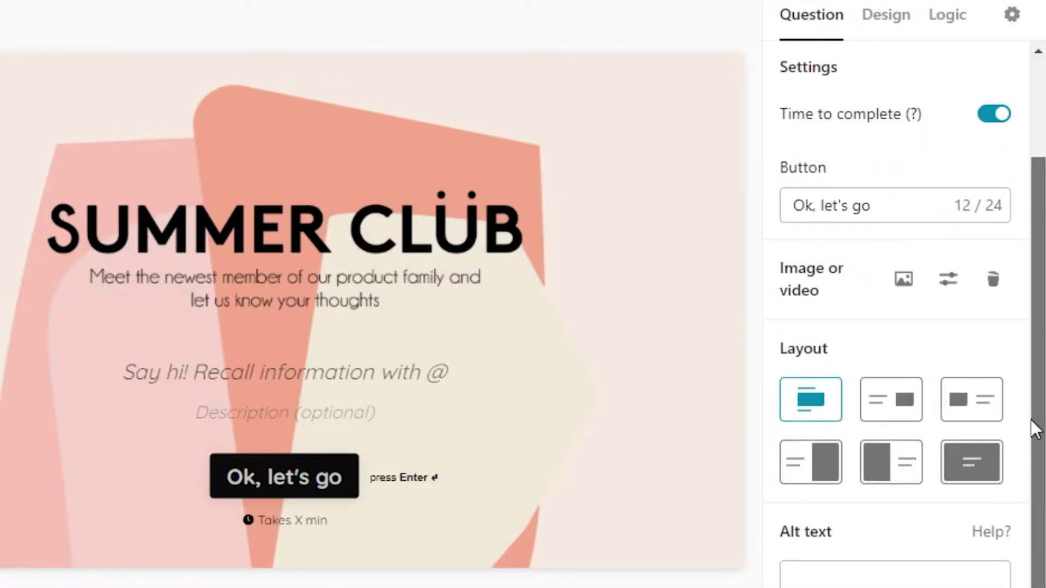
{"action": "left_click", "coordinate": [902, 26]}
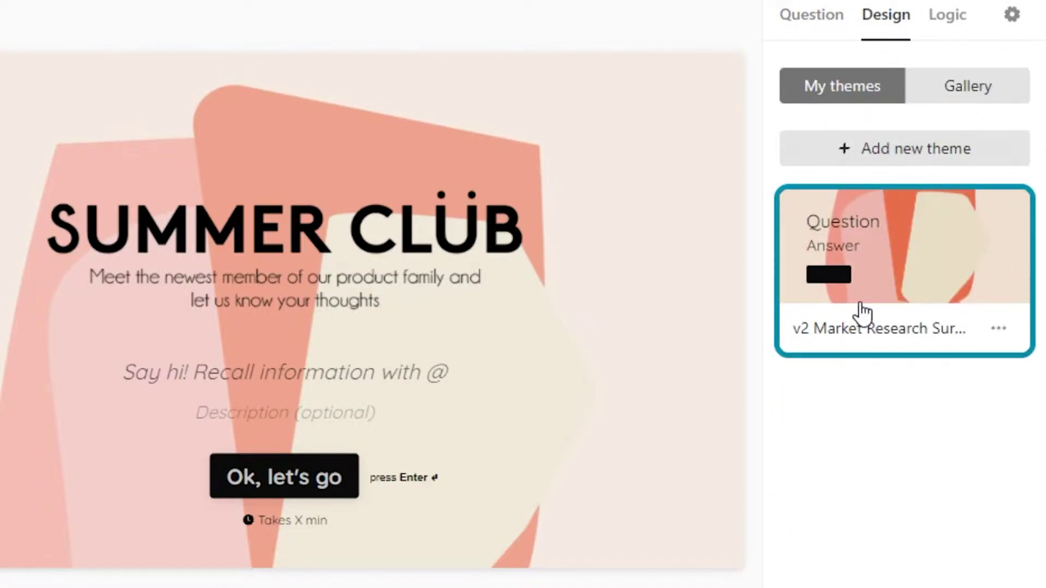
{"action": "left_click", "coordinate": [949, 23]}
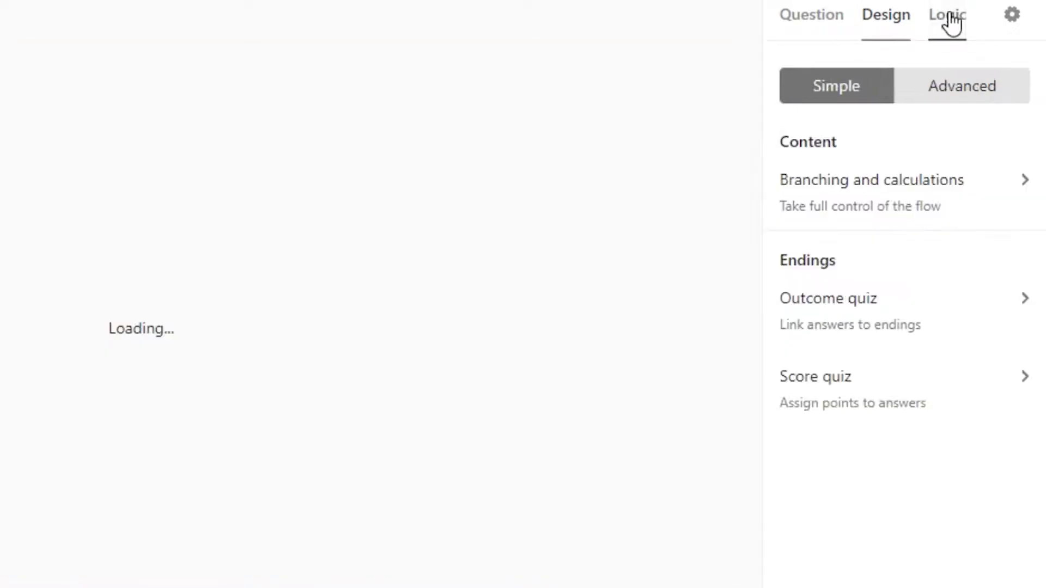
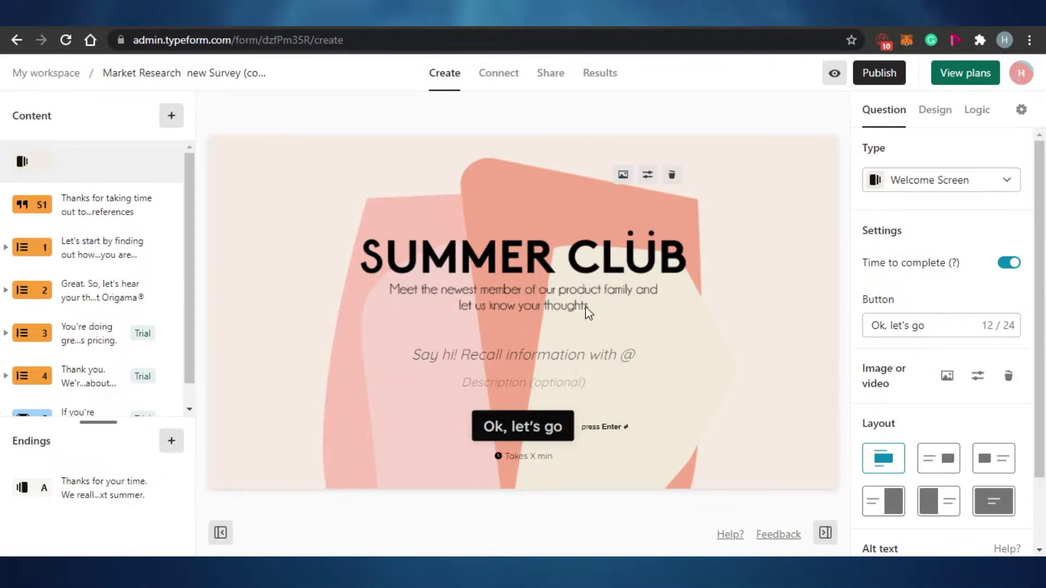
View the SUMMER CLÜB title image in the image editor and remove it from the welcome screen.
{"action": "left_click", "coordinate": [648, 175]}
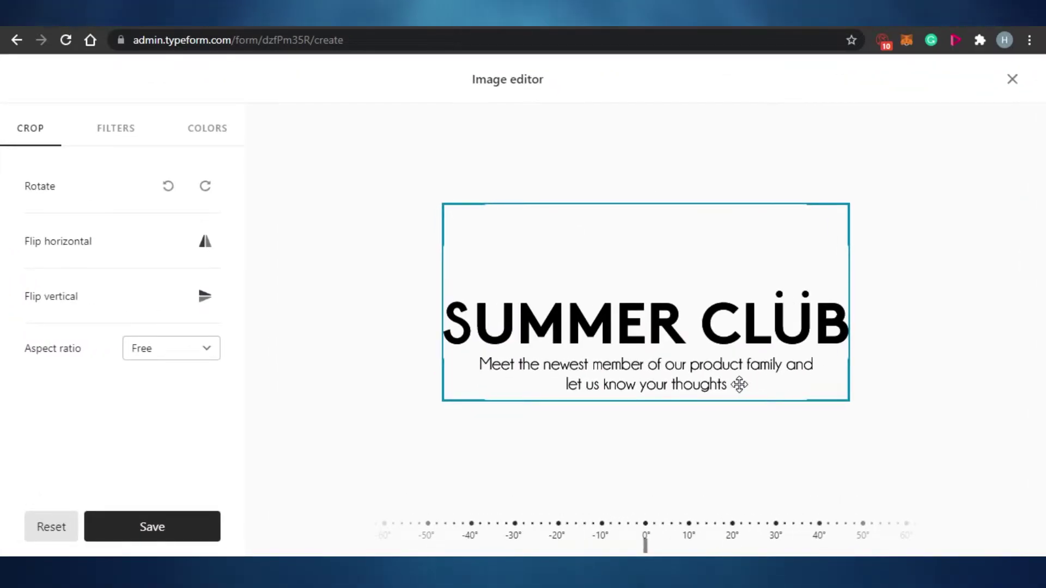
{"action": "key", "text": "Escape"}
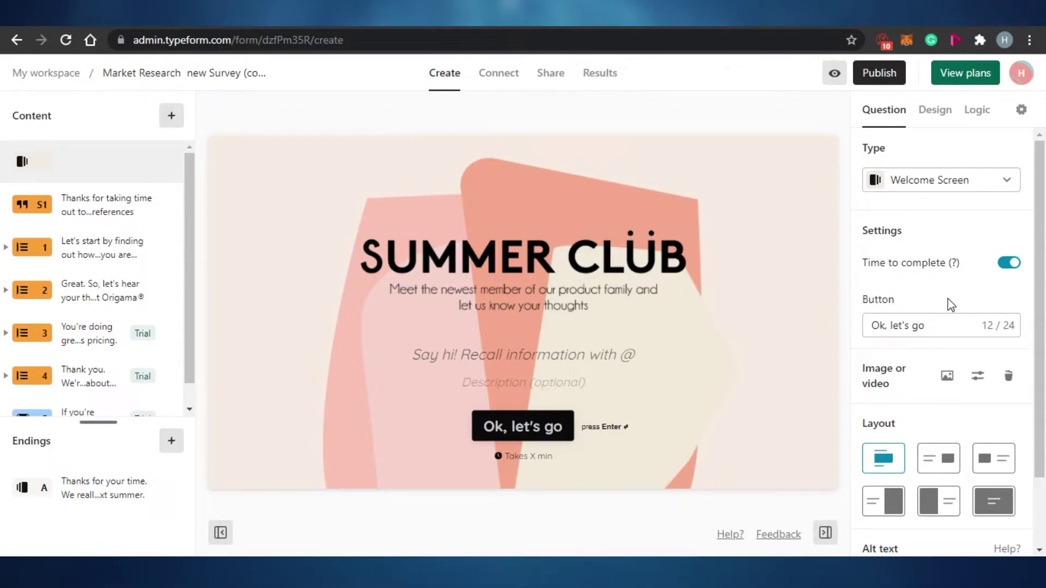
{"action": "scroll", "coordinate": [951, 305], "scroll_direction": "down", "scroll_amount": 1}
{"action": "scroll", "coordinate": [926, 272], "scroll_direction": "up", "scroll_amount": 1}
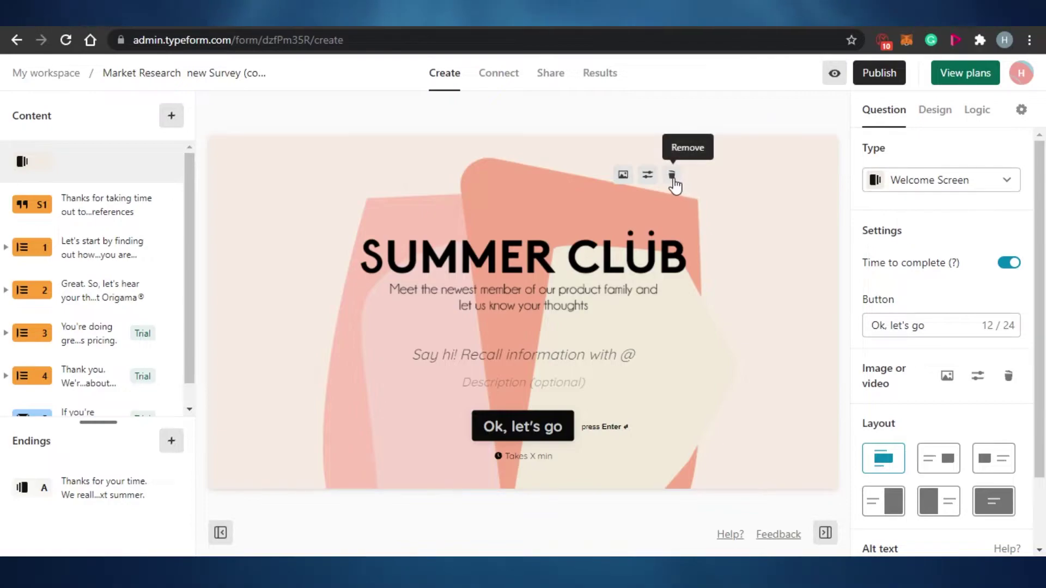
{"action": "left_click", "coordinate": [672, 175]}
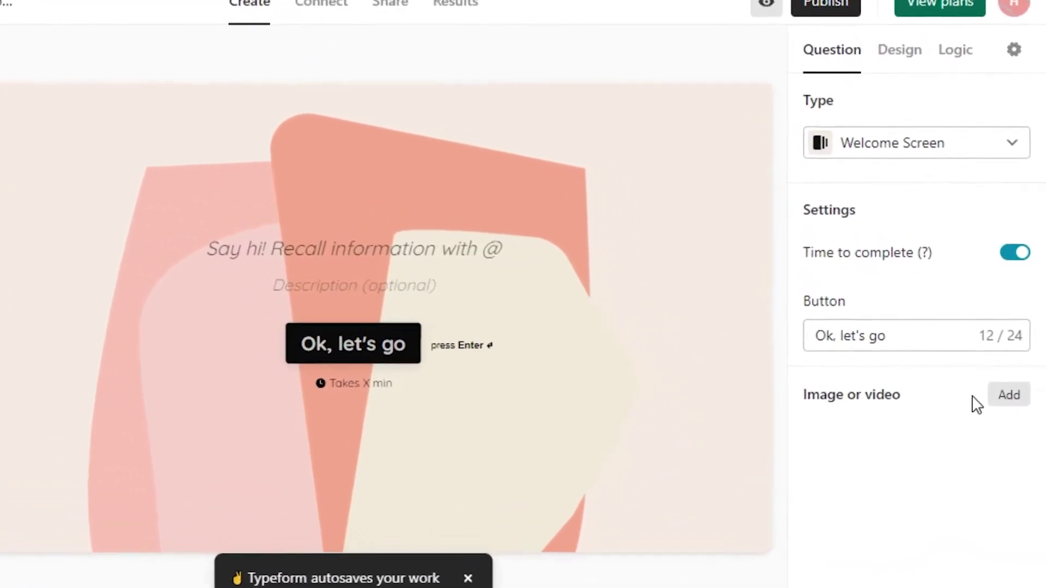
Add an Unsplash photo of a pink building with stairs to the welcome screen and remove it again.
{"action": "left_click", "coordinate": [1008, 395]}
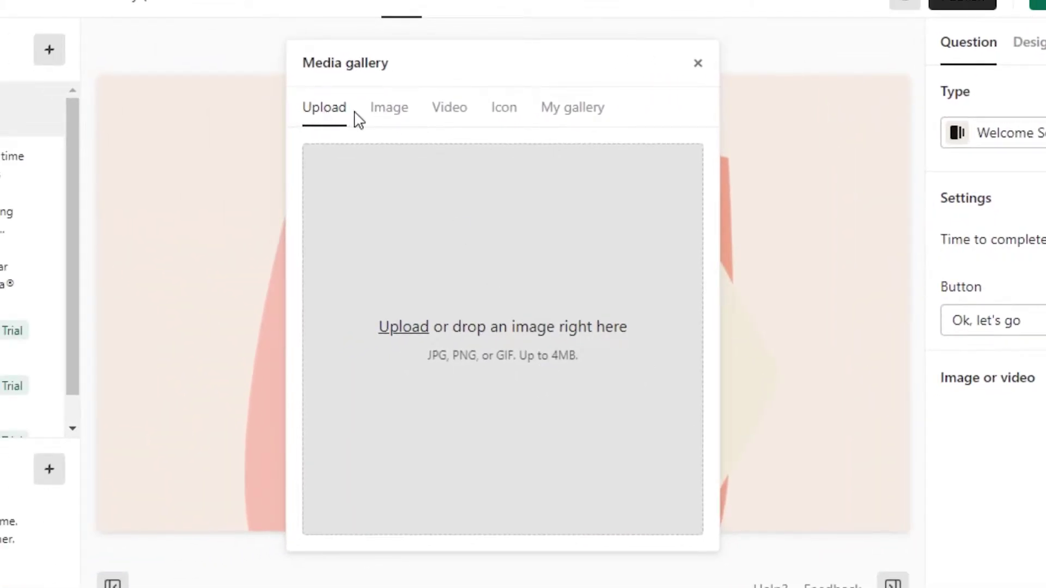
{"action": "left_click", "coordinate": [384, 120]}
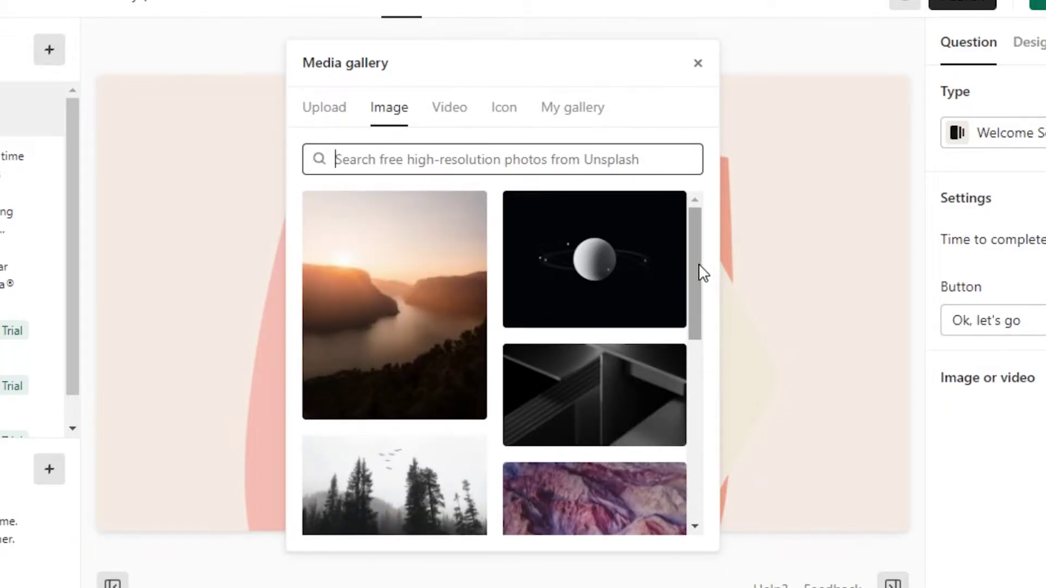
{"action": "left_click_drag", "start_coordinate": [697, 271], "coordinate": [702, 523]}
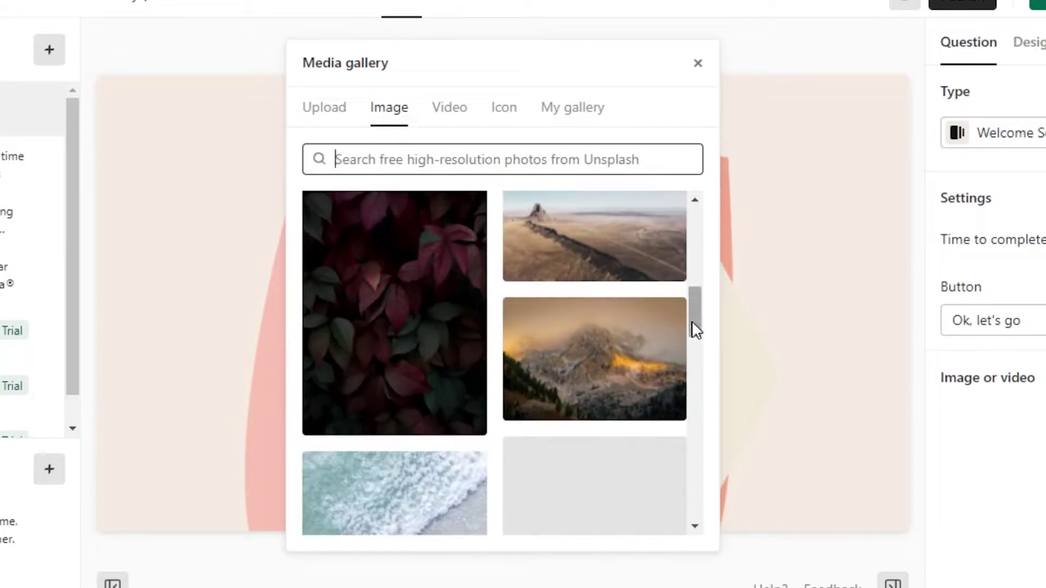
{"action": "left_click_drag", "start_coordinate": [693, 308], "coordinate": [693, 477]}
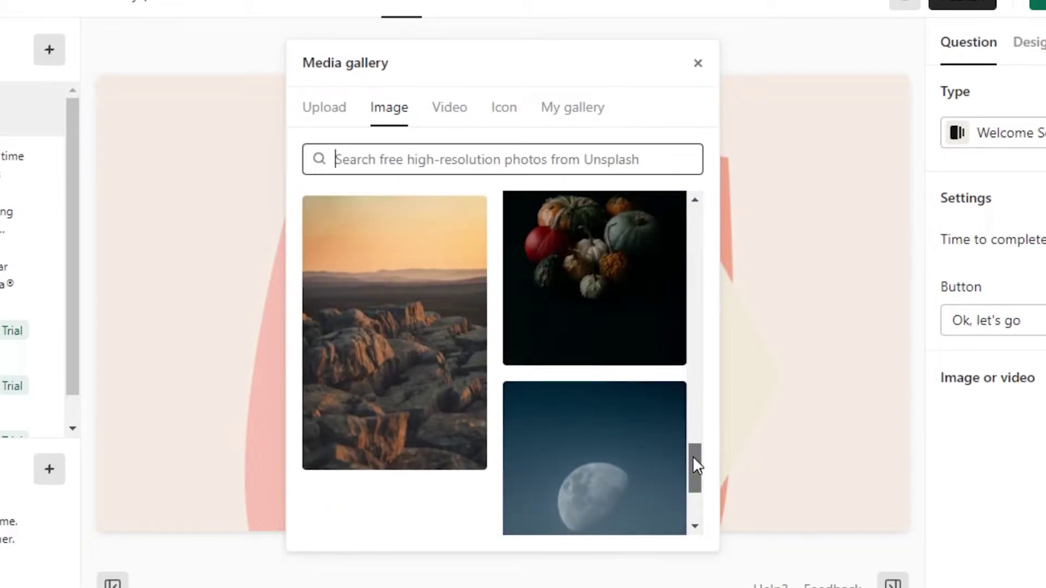
{"action": "left_click", "coordinate": [598, 244]}
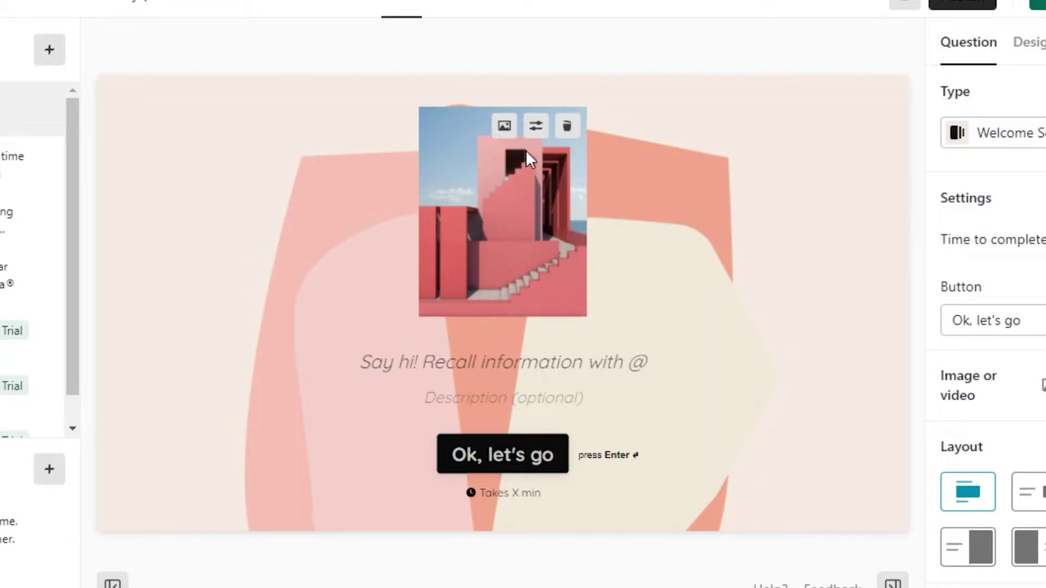
{"action": "left_click", "coordinate": [567, 126]}
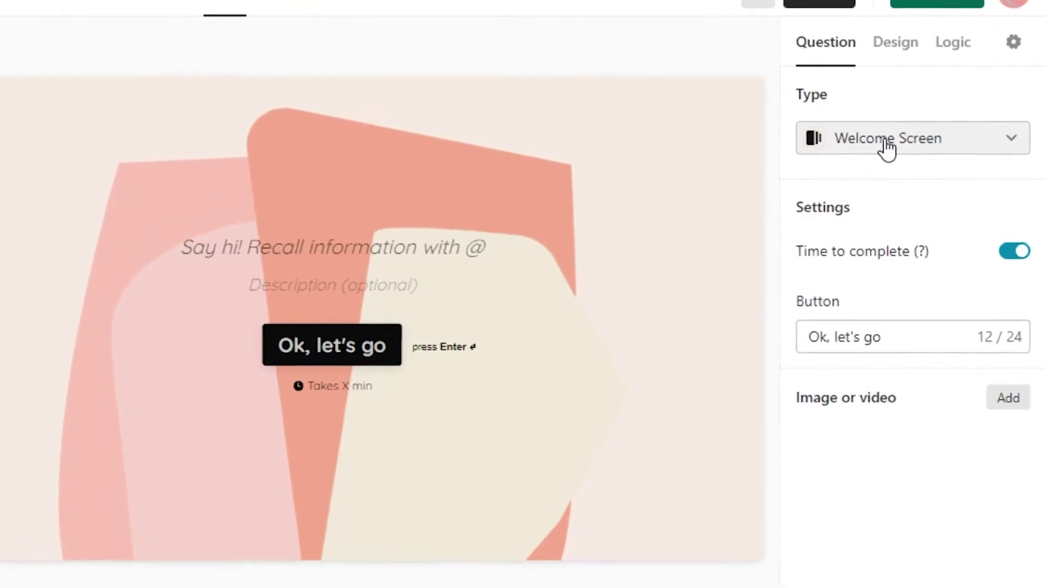
Try the Long Text and Multiple Choice types for the welcome screen block.
{"action": "left_click", "coordinate": [924, 129]}
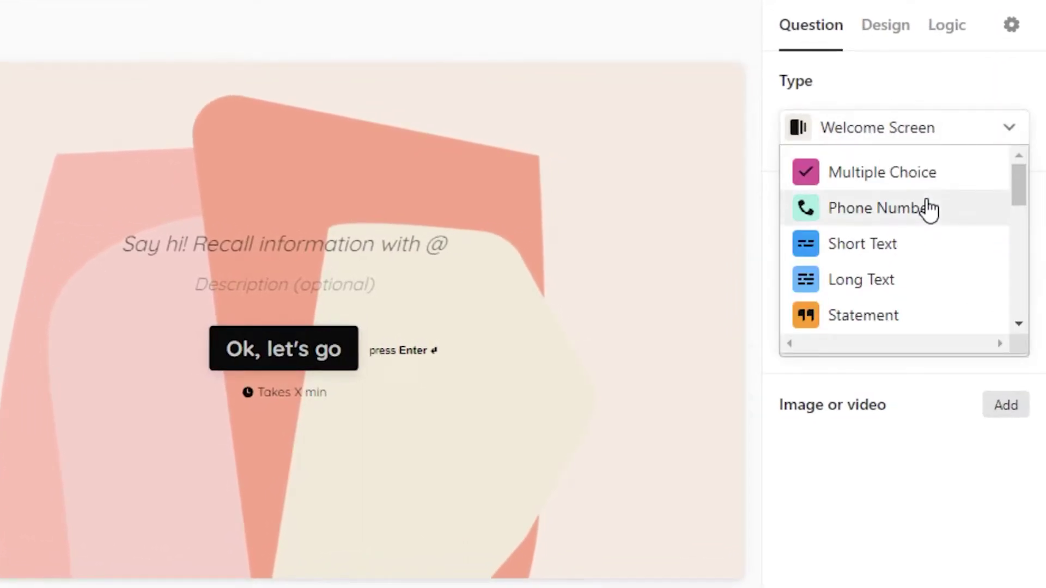
{"action": "left_click", "coordinate": [877, 276]}
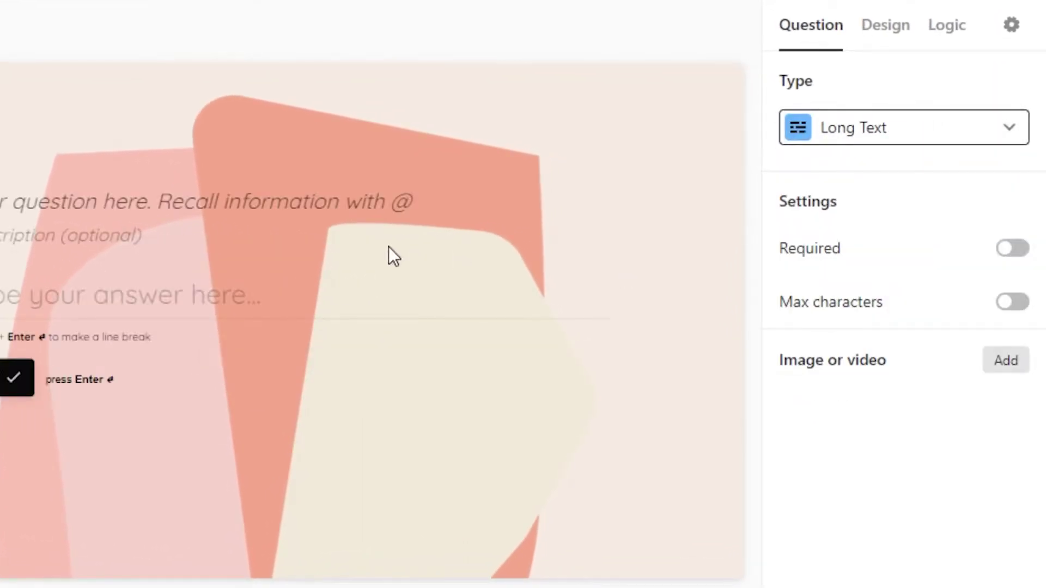
{"action": "left_click", "coordinate": [1030, 129]}
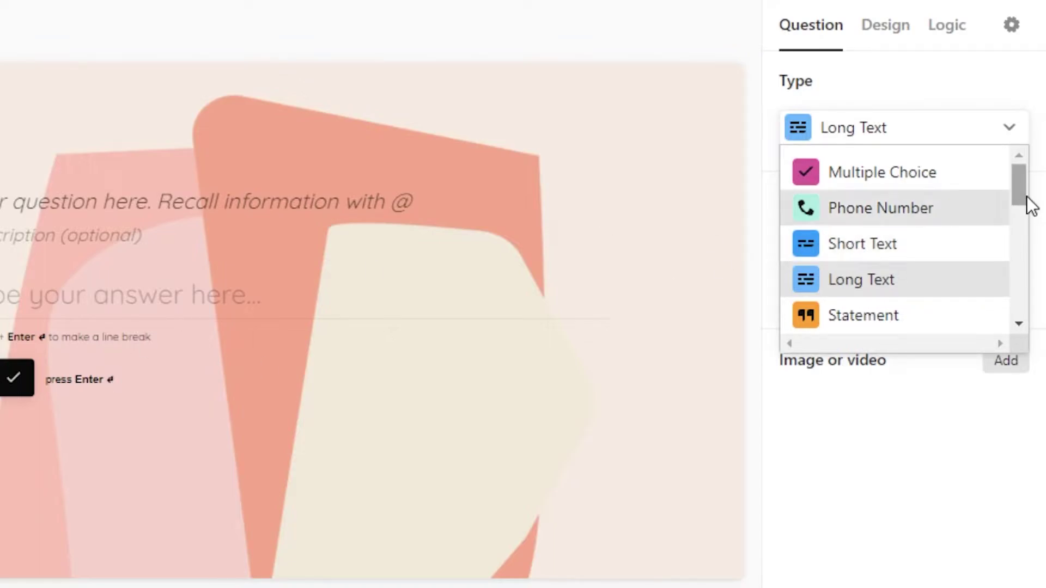
{"action": "left_click", "coordinate": [914, 163]}
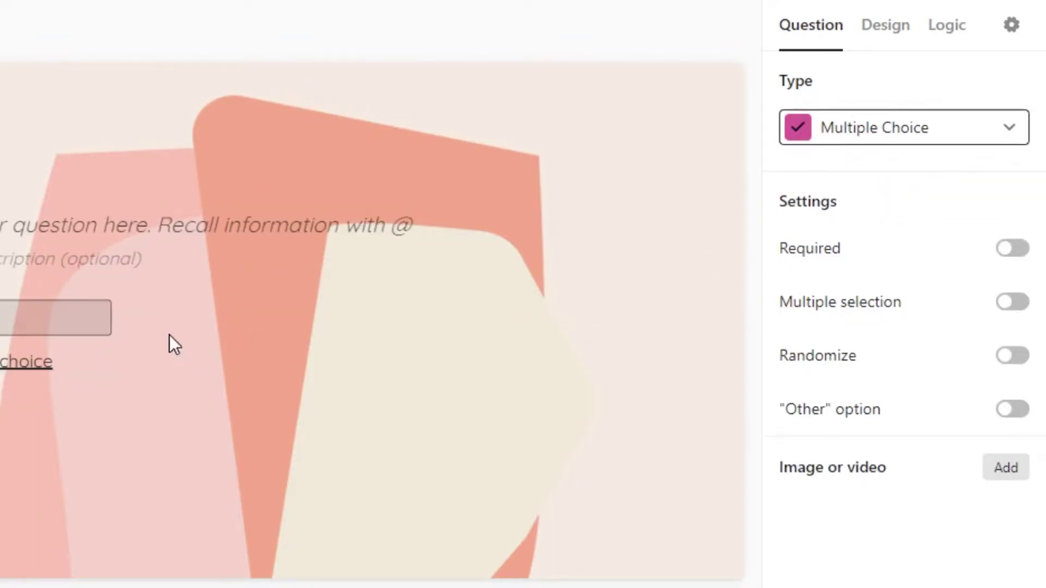
Change the block's type to Picture Choice and look through the other available question types.
{"action": "left_click", "coordinate": [921, 129]}
{"action": "left_click_drag", "start_coordinate": [1026, 182], "coordinate": [1016, 211]}
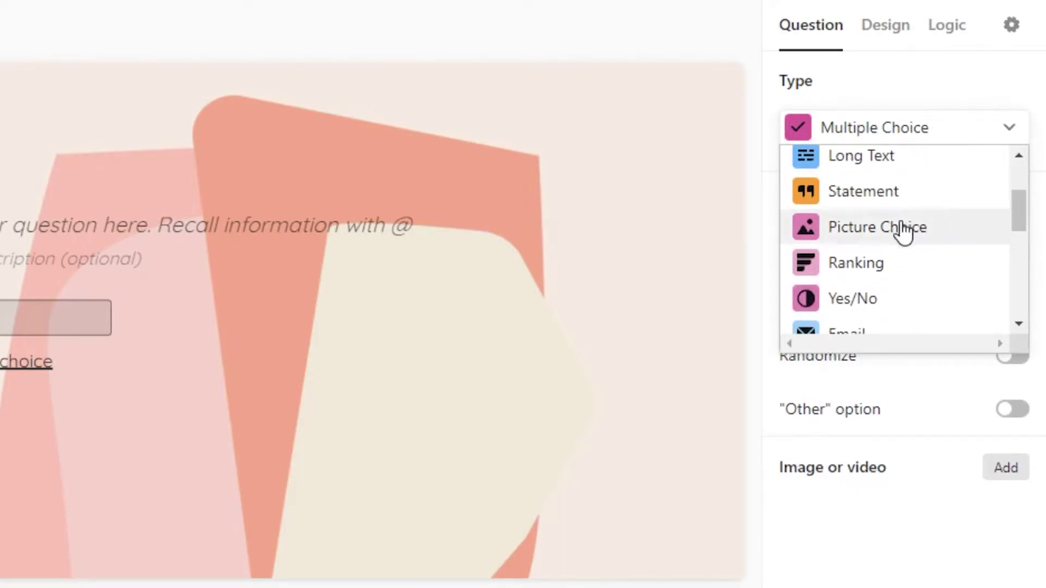
{"action": "left_click", "coordinate": [847, 237]}
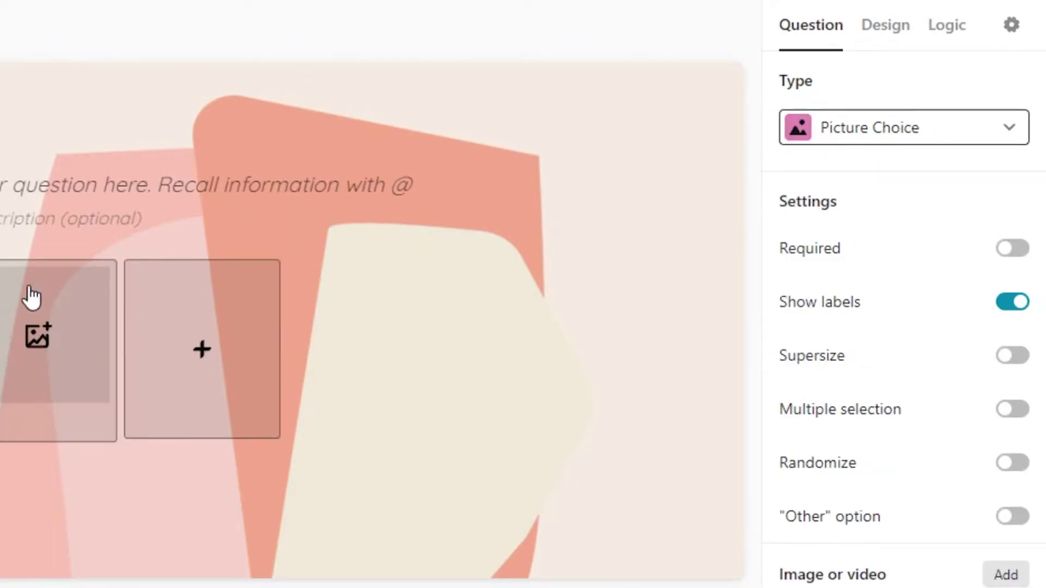
{"action": "left_click", "coordinate": [978, 142]}
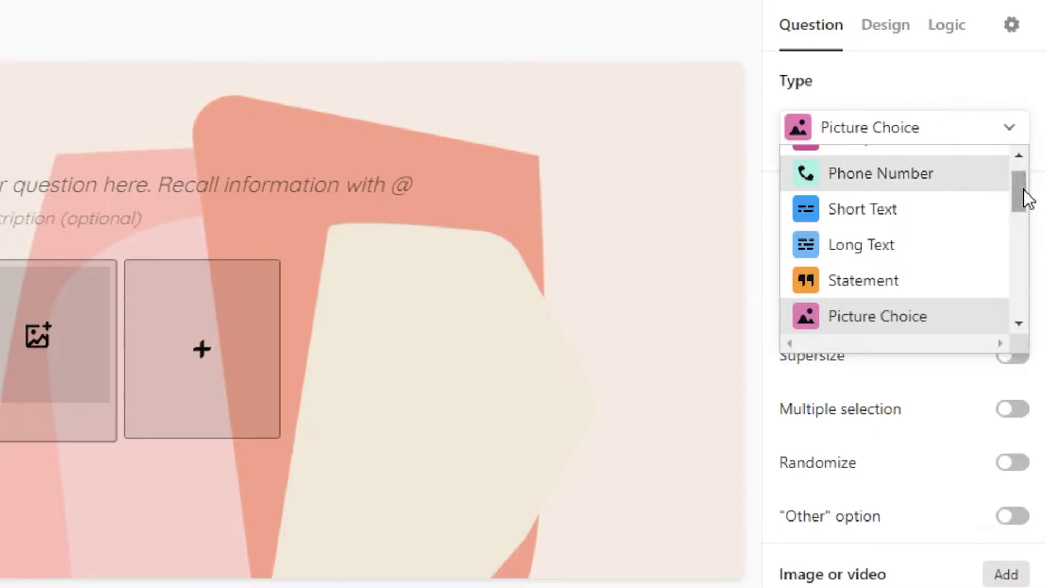
{"action": "left_click", "coordinate": [1018, 155]}
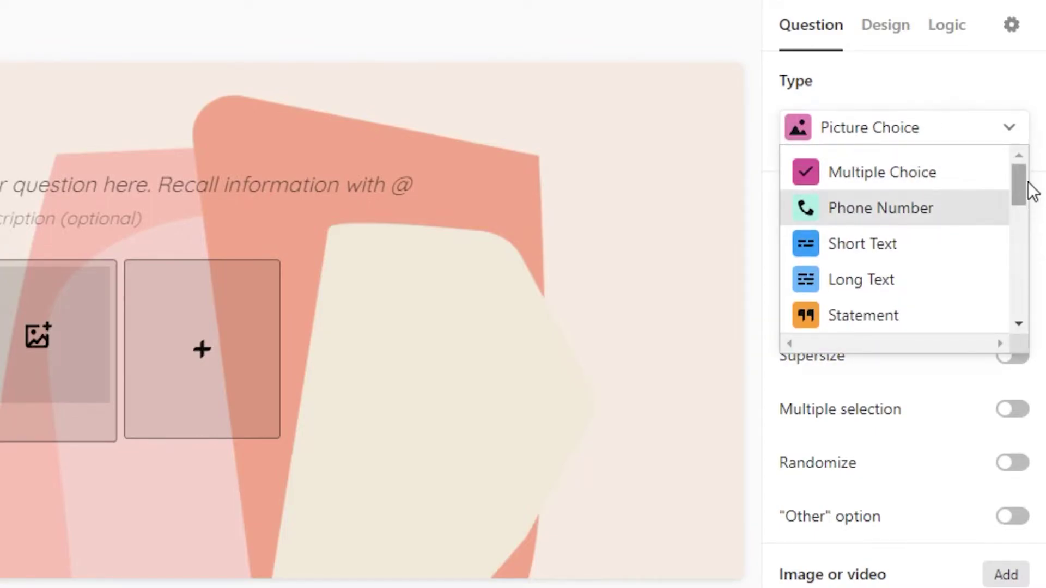
{"action": "left_click_drag", "start_coordinate": [1028, 182], "coordinate": [1021, 304]}
{"action": "left_click", "coordinate": [633, 248]}
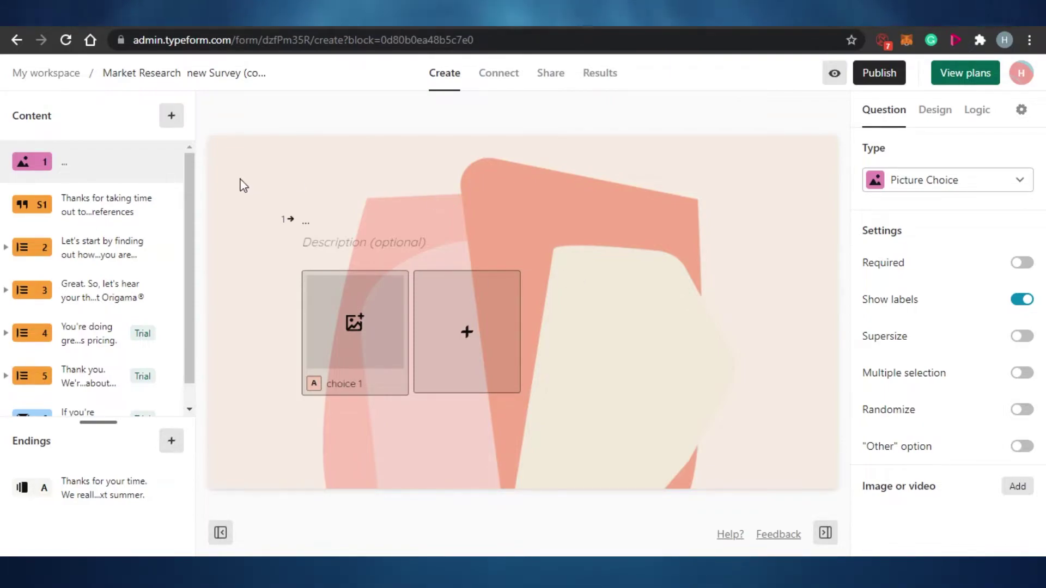
Delete the empty Picture Choice block from the survey's content list.
{"action": "scroll", "coordinate": [190, 261], "scroll_direction": "down", "scroll_amount": 1}
{"action": "scroll", "coordinate": [193, 263], "scroll_direction": "up", "scroll_amount": 1}
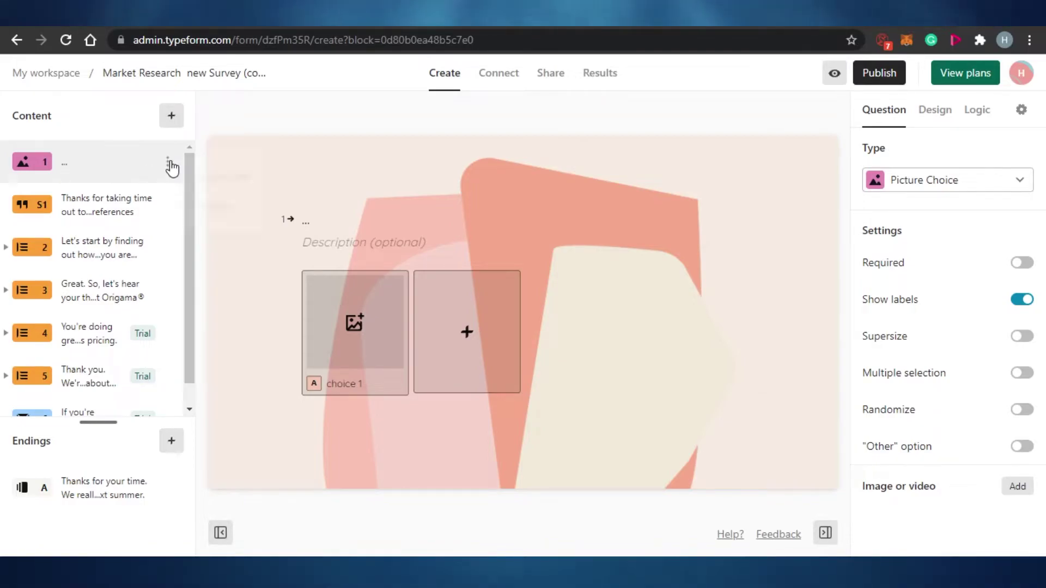
{"action": "left_click", "coordinate": [170, 164]}
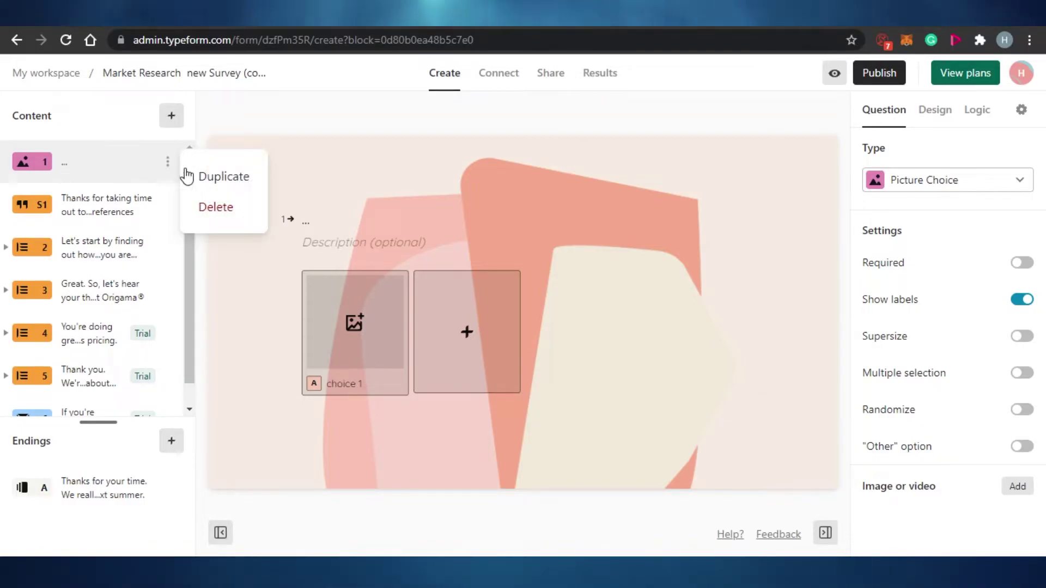
{"action": "left_click", "coordinate": [224, 209]}
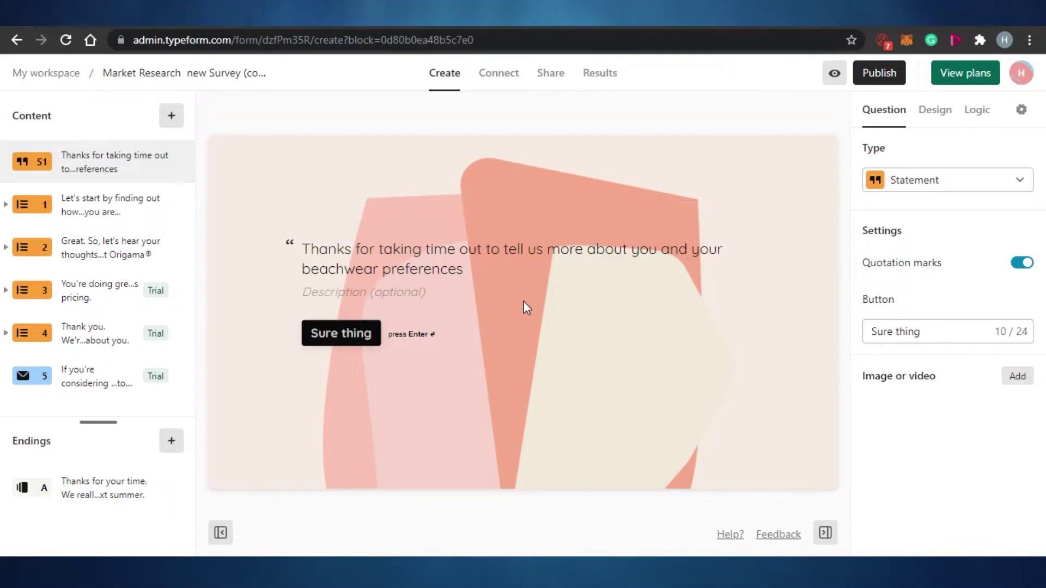
Set the opening statement's button text to "CONTINUE" and its description to "THIS SURVEY WILL HELLP US SERVE YOU BETTER".
{"action": "left_click", "coordinate": [932, 331]}
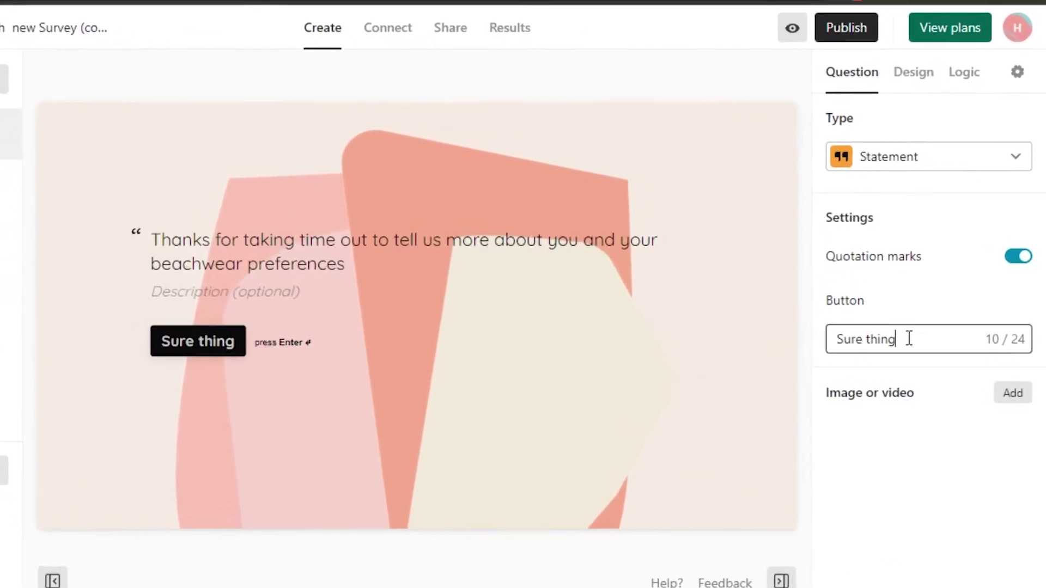
{"action": "key", "text": "BackSpace"}
{"action": "key", "text": "BackSpace"}
{"action": "key", "text": "BackSpace"}
{"action": "key", "text": "BackSpace"}
{"action": "key", "text": "BackSpace"}
{"action": "key", "text": "BackSpace"}
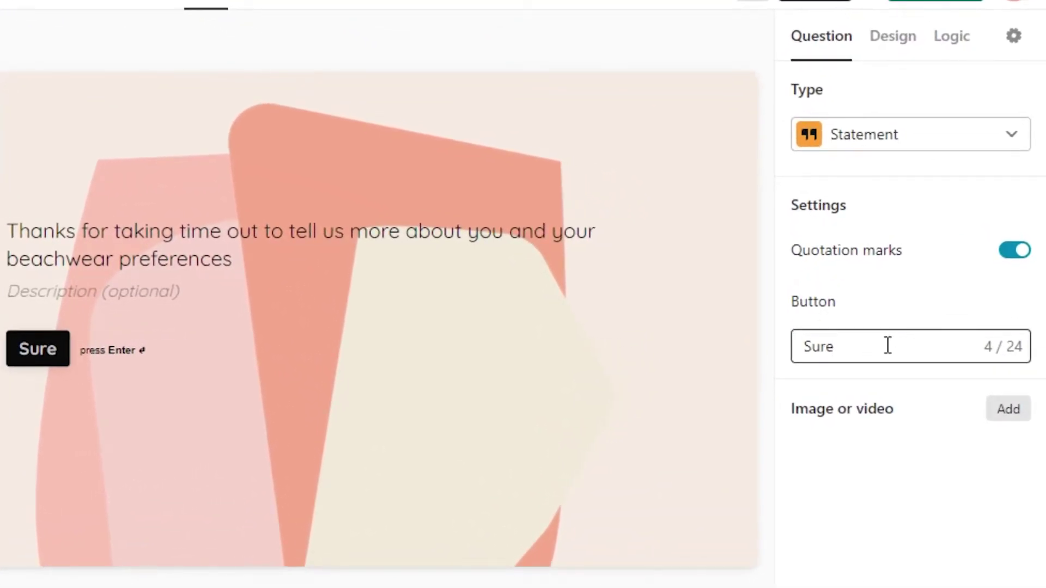
{"action": "key", "text": "BackSpace"}
{"action": "key", "text": "BackSpace"}
{"action": "key", "text": "BackSpace"}
{"action": "key", "text": "BackSpace"}
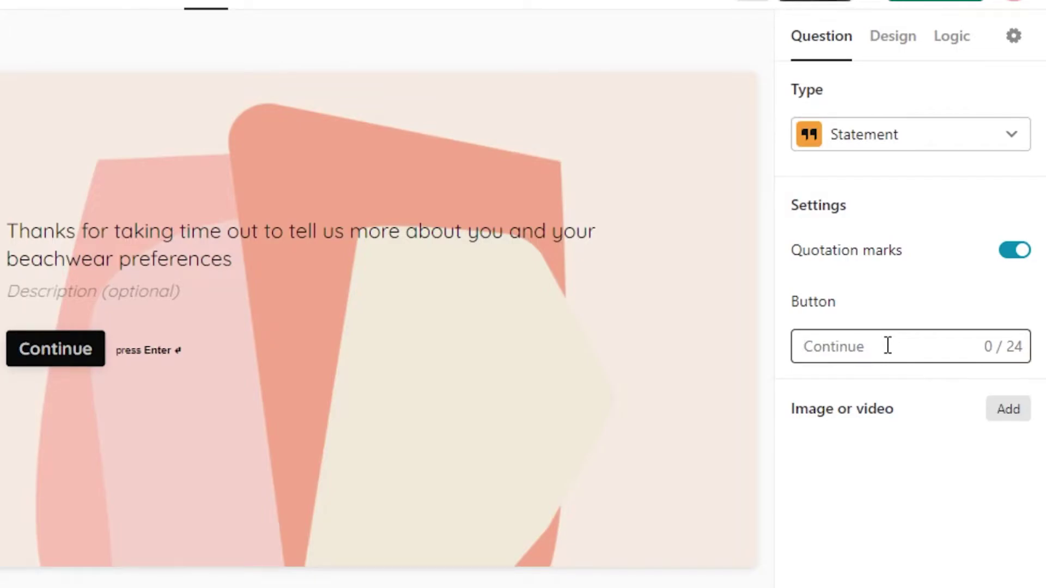
{"action": "type", "text": "CONTINUE"}
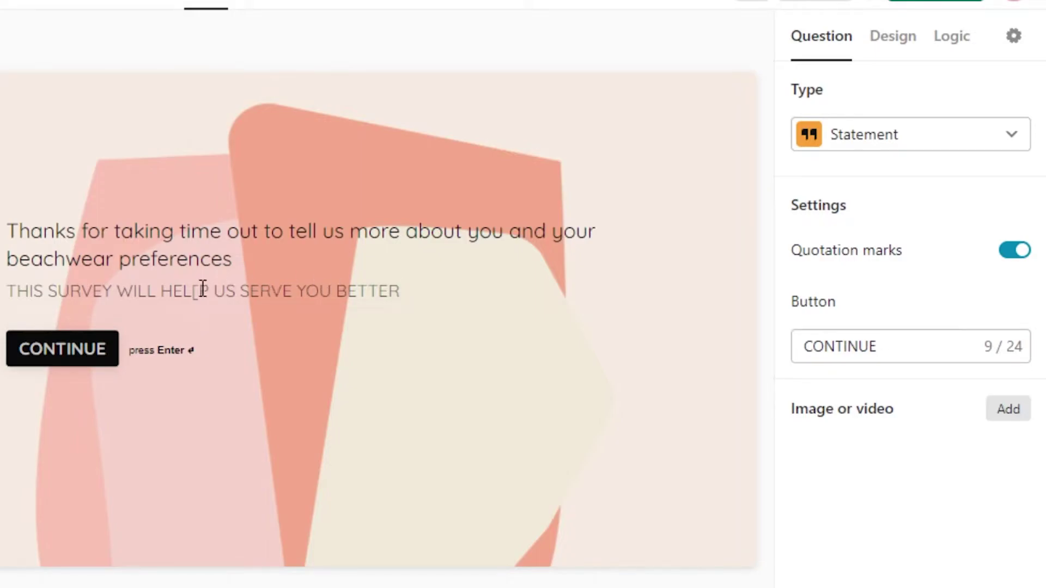
{"action": "type", "text": "L"}
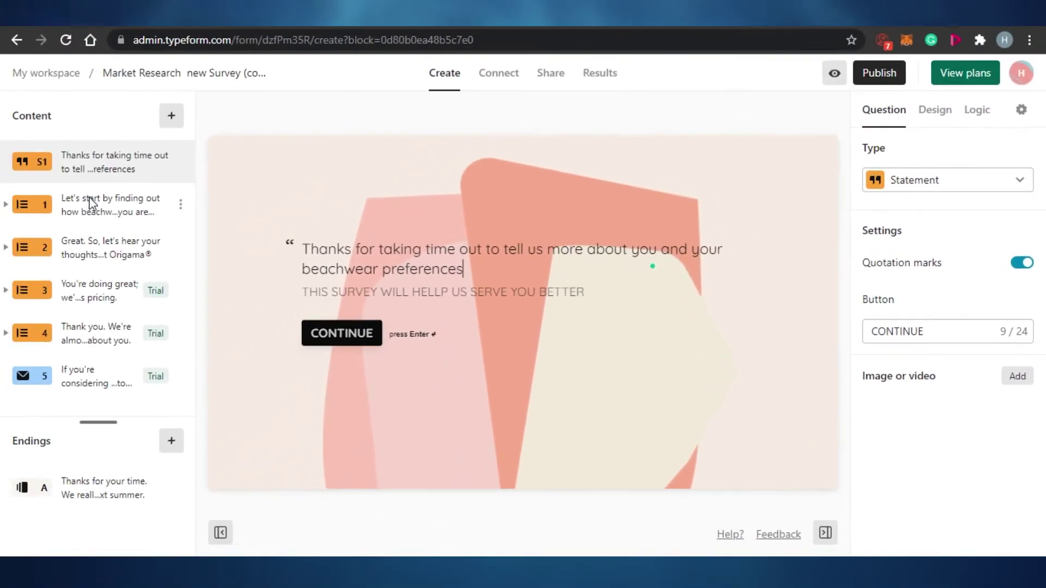
Replace the title of question group 1 with "Which social media account you are using".
{"action": "left_click", "coordinate": [89, 206]}
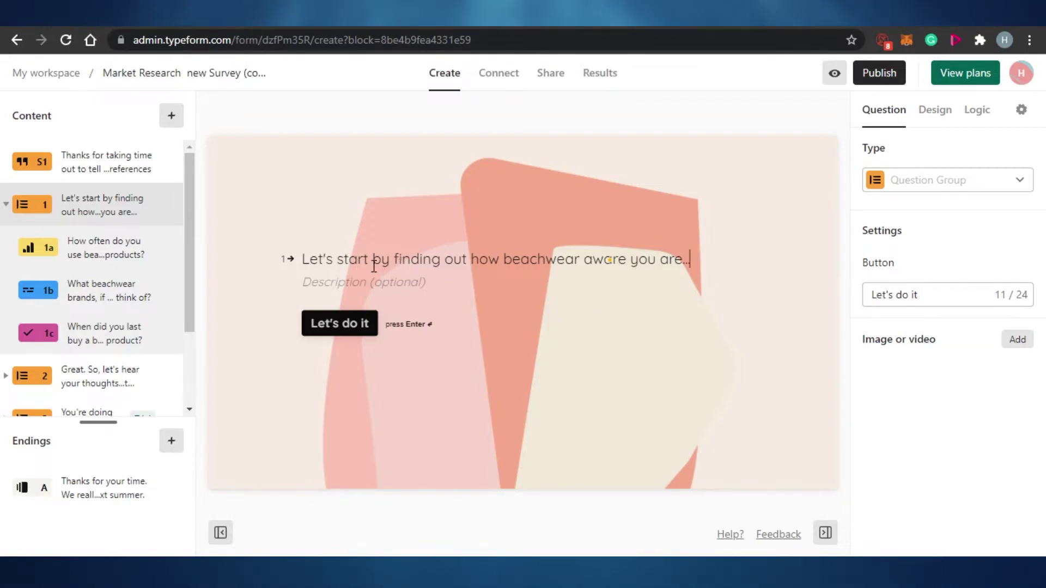
{"action": "left_click", "coordinate": [674, 263]}
{"action": "key", "text": "BackSpace"}
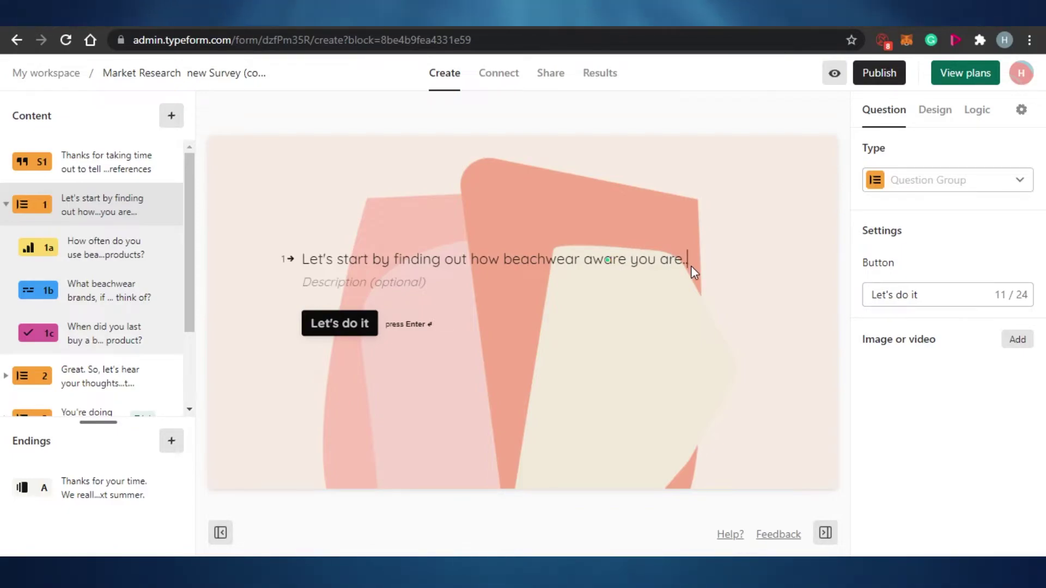
{"action": "key", "text": "BackSpace"}
{"action": "key", "text": "BackSpace"}
{"action": "key", "text": "BackSpace"}
{"action": "key", "text": "BackSpace"}
{"action": "key", "text": "BackSpace"}
{"action": "key", "text": "BackSpace"}
{"action": "key", "text": "BackSpace"}
{"action": "key", "text": "BackSpace"}
{"action": "key", "text": "BackSpace"}
{"action": "key", "text": "BackSpace"}
{"action": "key", "text": "BackSpace"}
{"action": "key", "text": "BackSpace"}
{"action": "key", "text": "BackSpace"}
{"action": "key", "text": "BackSpace"}
{"action": "key", "text": "BackSpace"}
{"action": "key", "text": "BackSpace"}
{"action": "key", "text": "BackSpace"}
{"action": "key", "text": "BackSpace"}
{"action": "key", "text": "BackSpace"}
{"action": "key", "text": "BackSpace"}
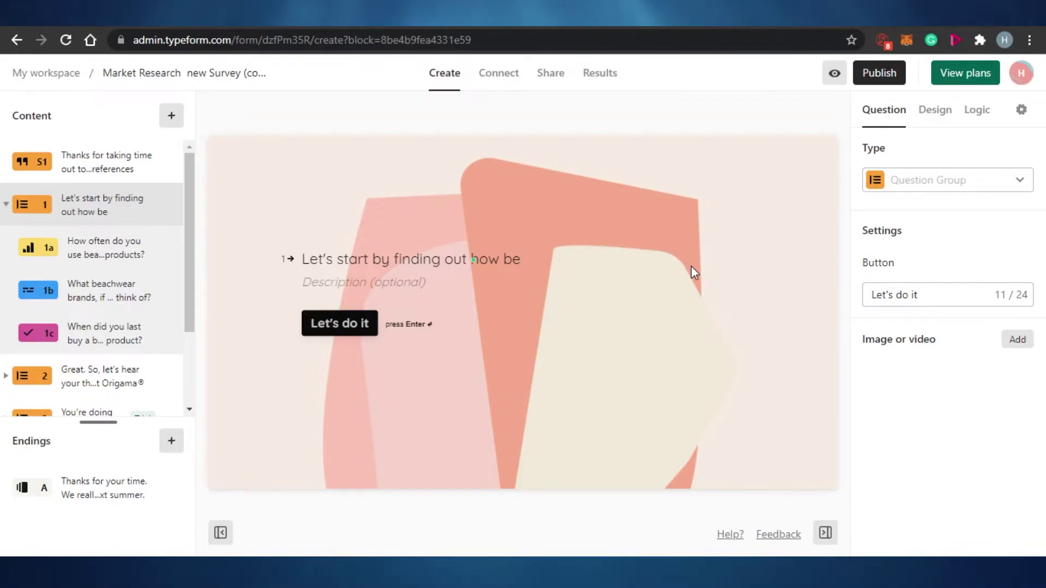
{"action": "key", "text": "BackSpace"}
{"action": "key", "text": "BackSpace"}
{"action": "key", "text": "BackSpace"}
{"action": "key", "text": "BackSpace"}
{"action": "key", "text": "BackSpace"}
{"action": "key", "text": "BackSpace"}
{"action": "key", "text": "BackSpace"}
{"action": "key", "text": "BackSpace"}
{"action": "key", "text": "BackSpace"}
{"action": "key", "text": "BackSpace"}
{"action": "key", "text": "BackSpace"}
{"action": "key", "text": "BackSpace"}
{"action": "key", "text": "BackSpace"}
{"action": "key", "text": "BackSpace"}
{"action": "key", "text": "BackSpace"}
{"action": "key", "text": "BackSpace"}
{"action": "key", "text": "BackSpace"}
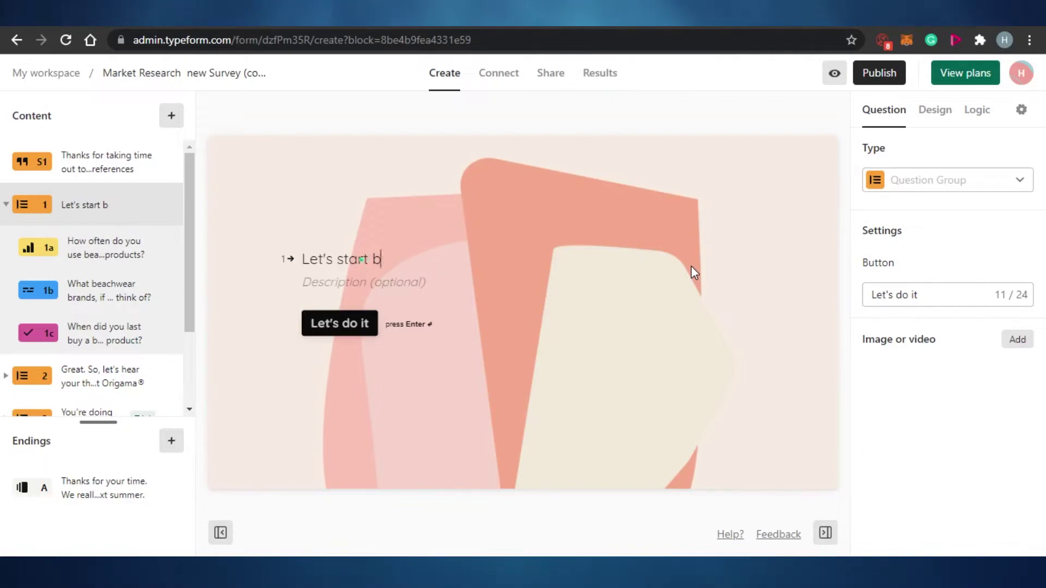
{"action": "key", "text": "BackSpace"}
{"action": "key", "text": "BackSpace"}
{"action": "key", "text": "BackSpace"}
{"action": "key", "text": "BackSpace"}
{"action": "key", "text": "BackSpace"}
{"action": "key", "text": "BackSpace"}
{"action": "key", "text": "BackSpace"}
{"action": "key", "text": "BackSpace"}
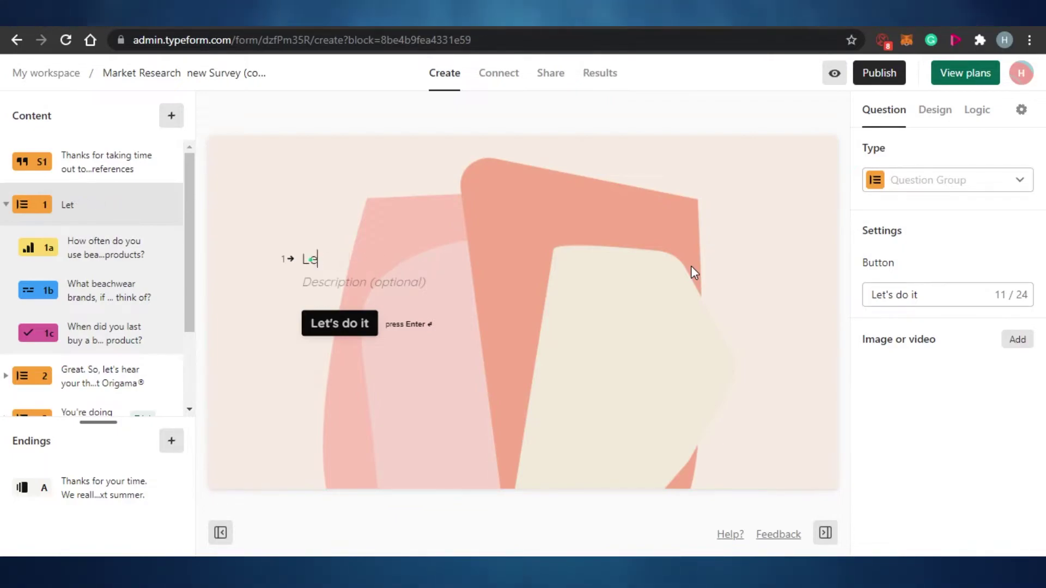
{"action": "type", "text": "Which social media account you are using"}
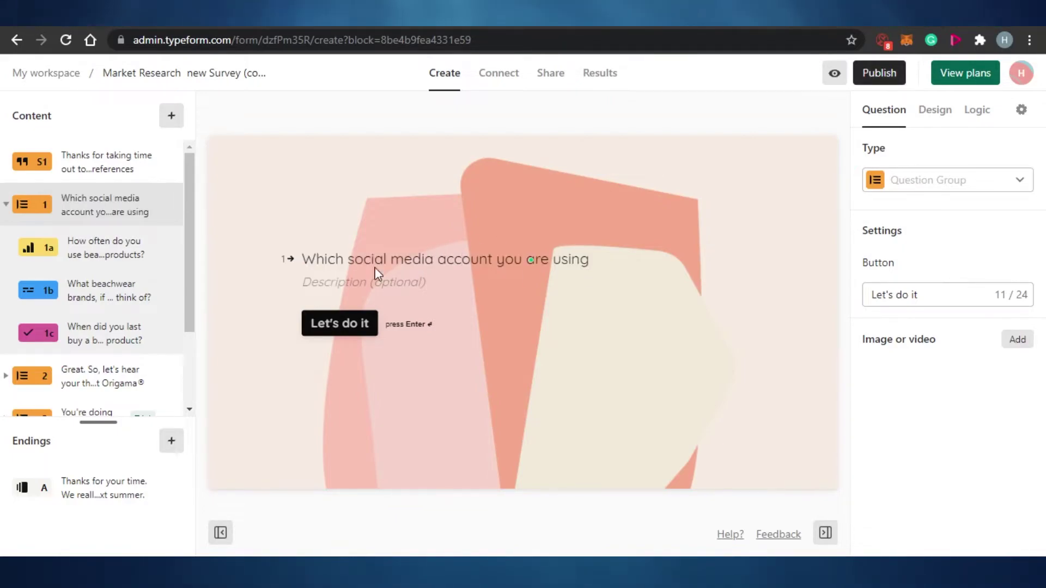
{"action": "left_click", "coordinate": [462, 260]}
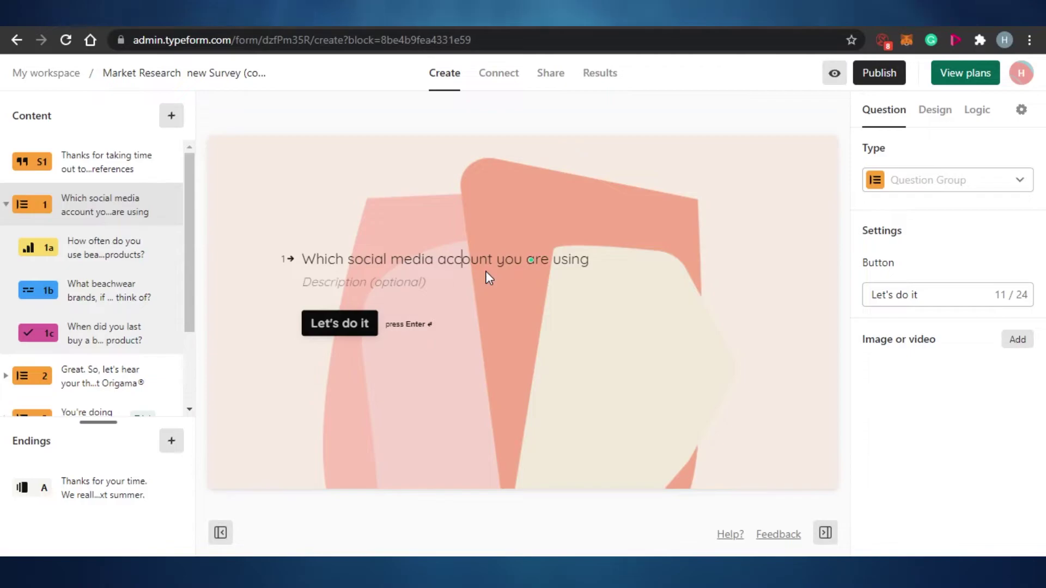
Clear question group 1's custom button text so it uses the default Continue label.
{"action": "left_click", "coordinate": [944, 297]}
{"action": "key", "text": "BackSpace"}
{"action": "key", "text": "BackSpace"}
{"action": "key", "text": "BackSpace"}
{"action": "key", "text": "BackSpace"}
{"action": "key", "text": "BackSpace"}
{"action": "key", "text": "BackSpace"}
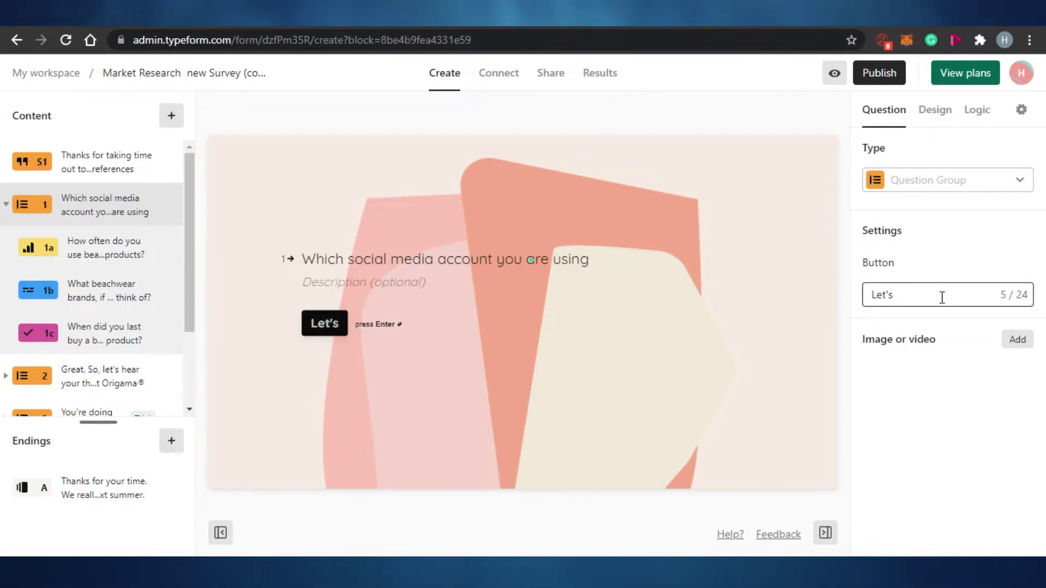
{"action": "key", "text": "BackSpace"}
{"action": "key", "text": "BackSpace"}
{"action": "key", "text": "BackSpace"}
{"action": "key", "text": "BackSpace"}
{"action": "key", "text": "BackSpace"}
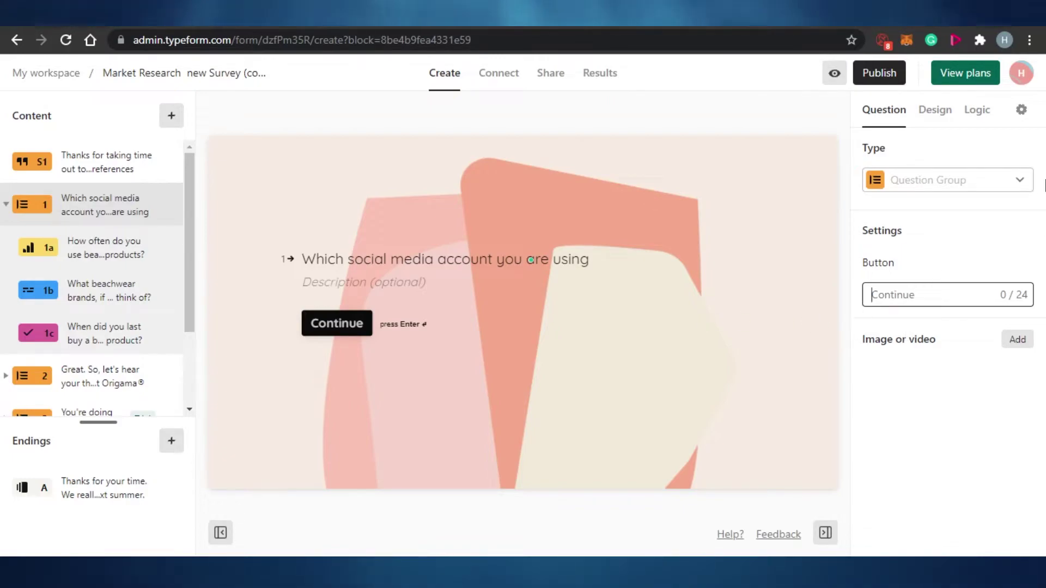
{"action": "left_click", "coordinate": [1018, 185]}
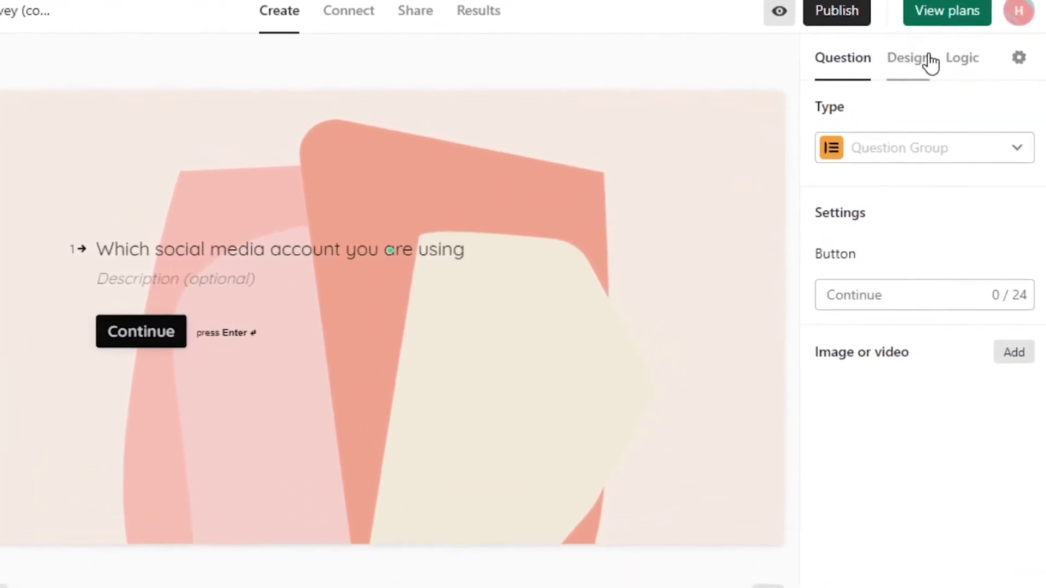
Apply the Plain Blue theme from the design gallery to the survey.
{"action": "left_click", "coordinate": [933, 82]}
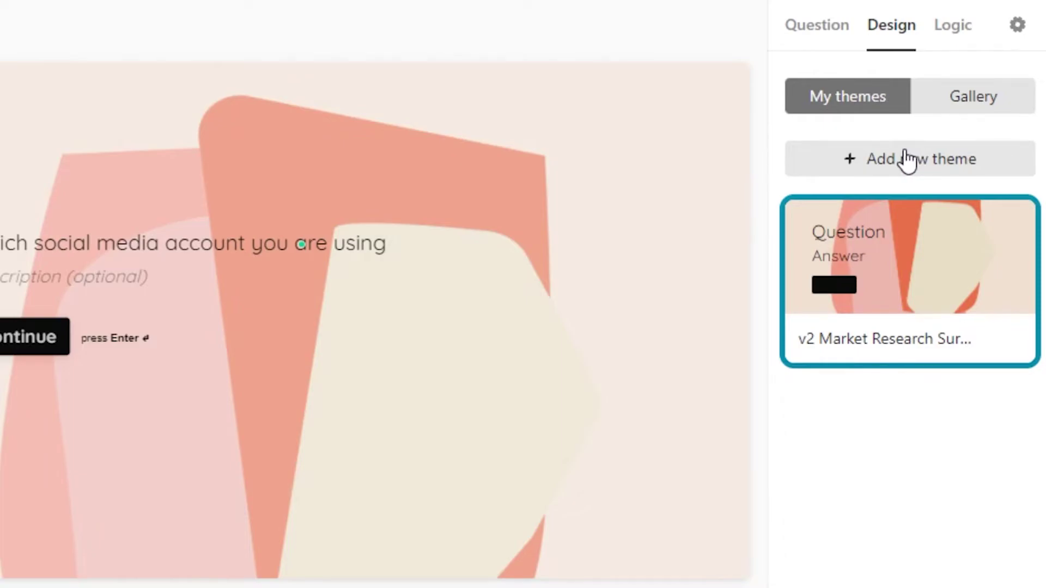
{"action": "left_click", "coordinate": [967, 104]}
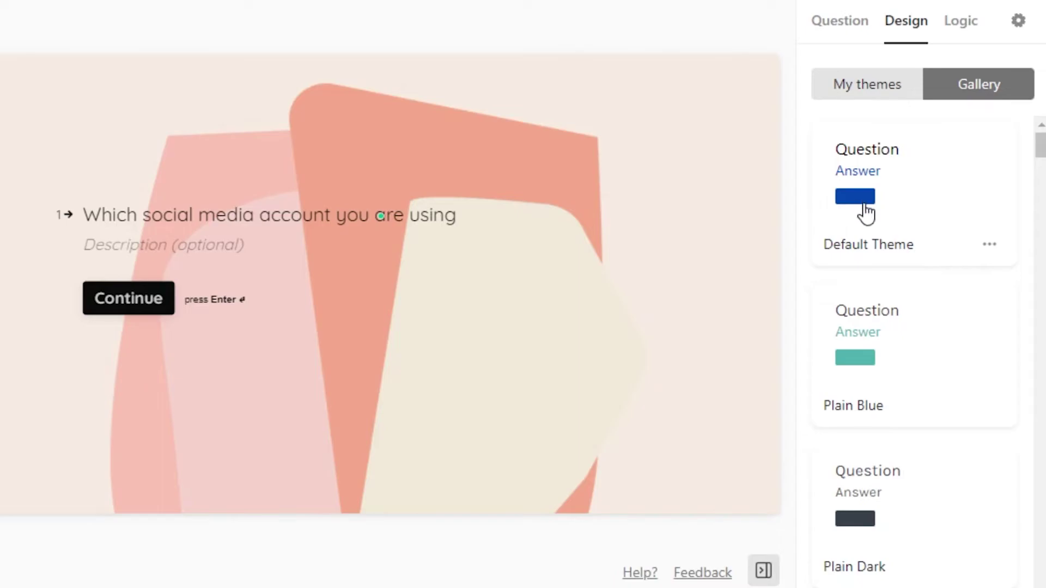
{"action": "left_click", "coordinate": [855, 391]}
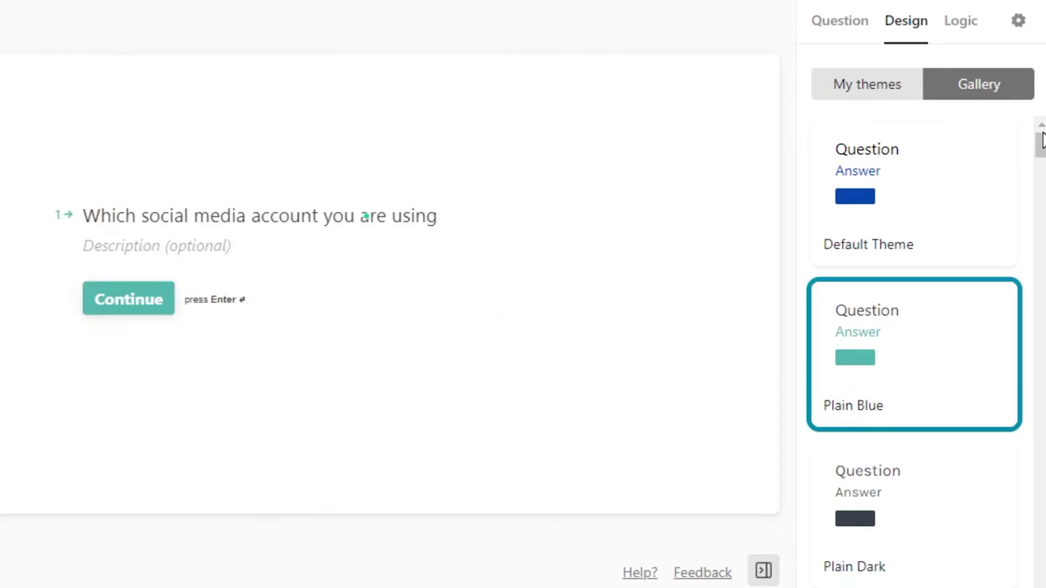
Try the premium Eixample theme on the survey and dismiss the plan upgrade notice.
{"action": "scroll", "coordinate": [919, 179], "scroll_direction": "down", "scroll_amount": 10}
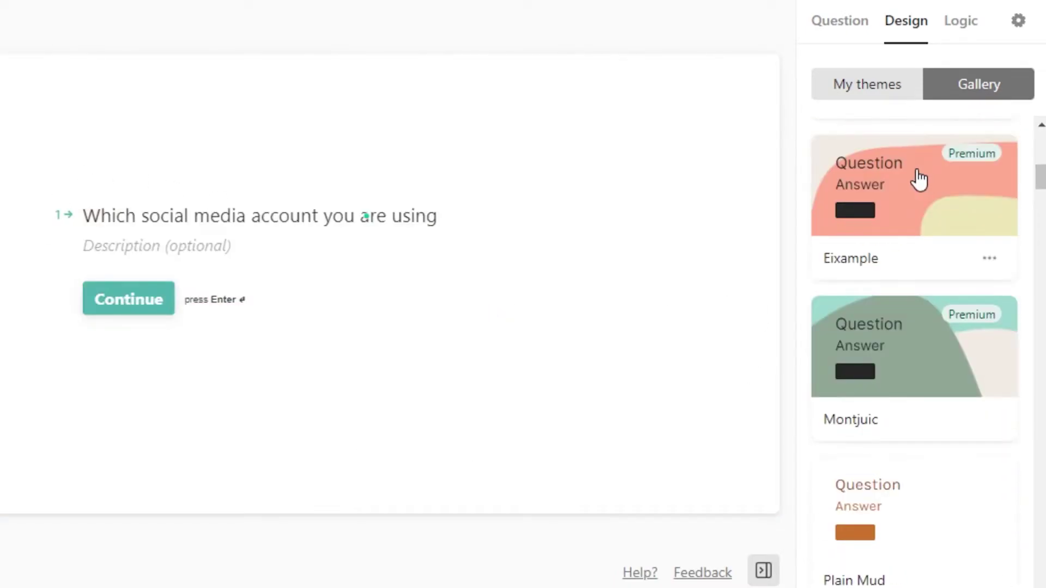
{"action": "left_click", "coordinate": [983, 202]}
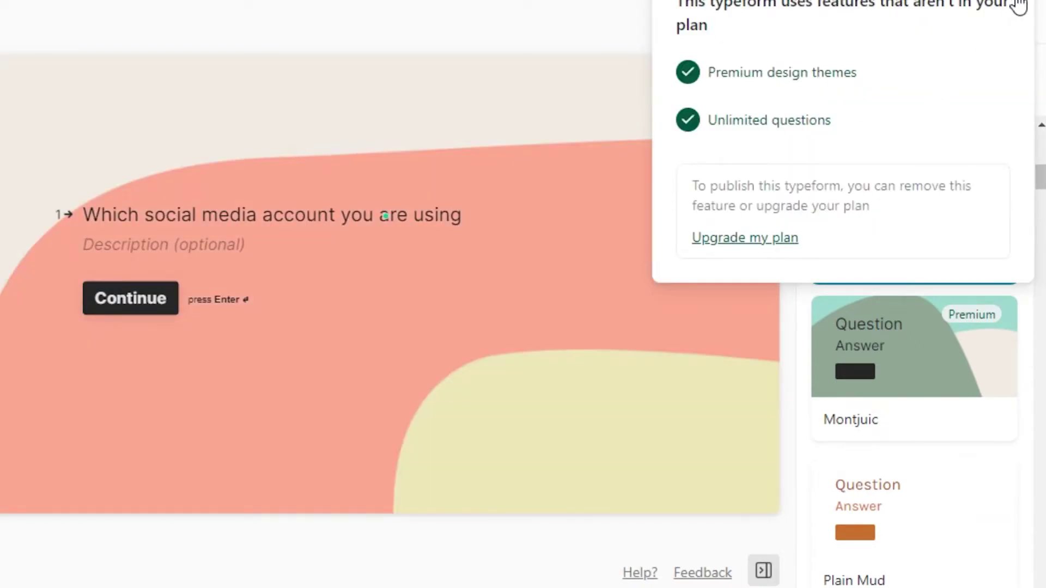
{"action": "left_click", "coordinate": [1013, 3]}
Apply the Default Theme from the gallery to the survey.
{"action": "scroll", "coordinate": [1042, 152], "scroll_direction": "up", "scroll_amount": 10}
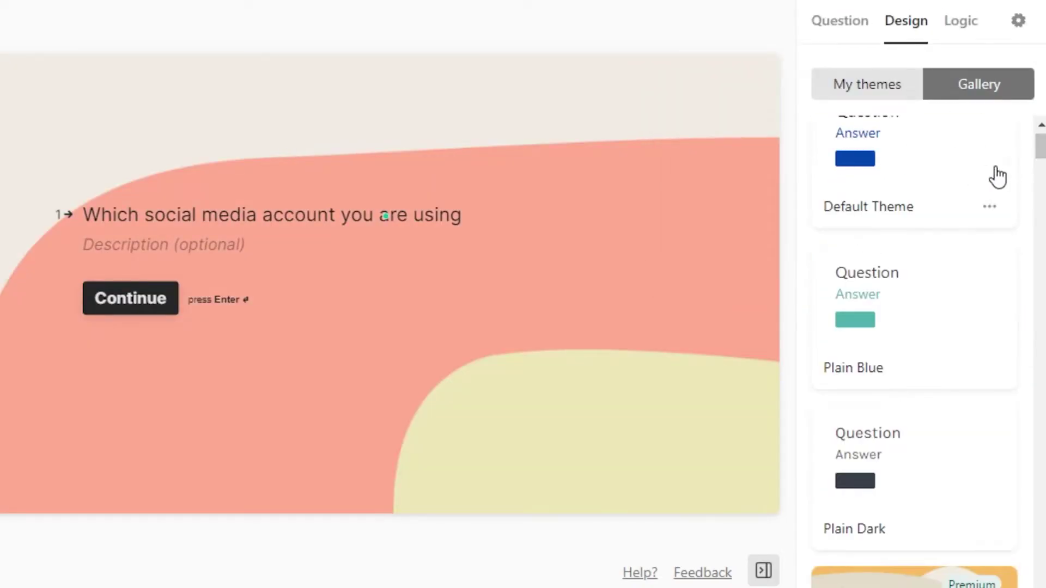
{"action": "scroll", "coordinate": [1042, 147], "scroll_direction": "up", "scroll_amount": 1}
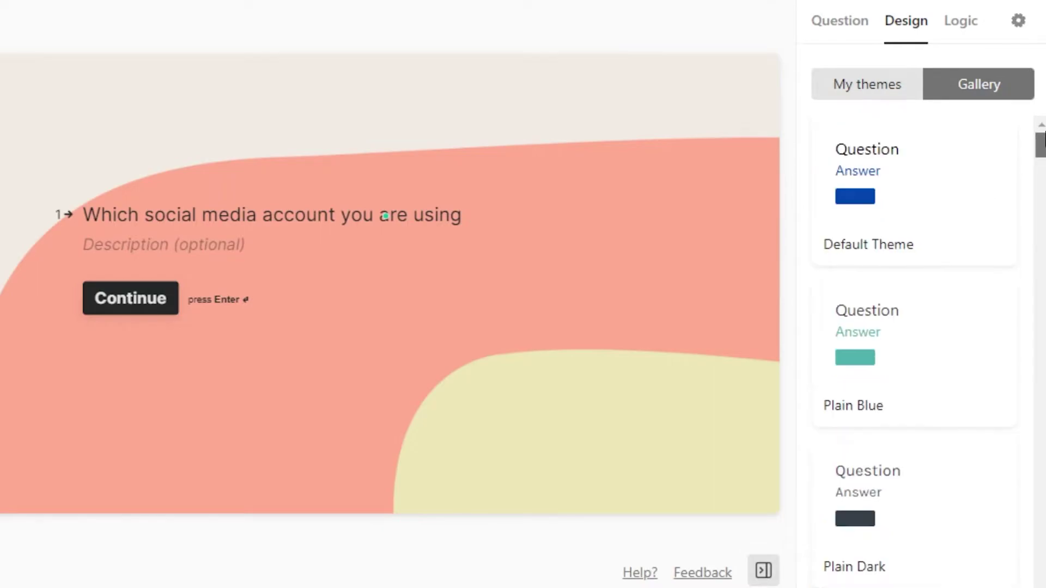
{"action": "left_click", "coordinate": [896, 230]}
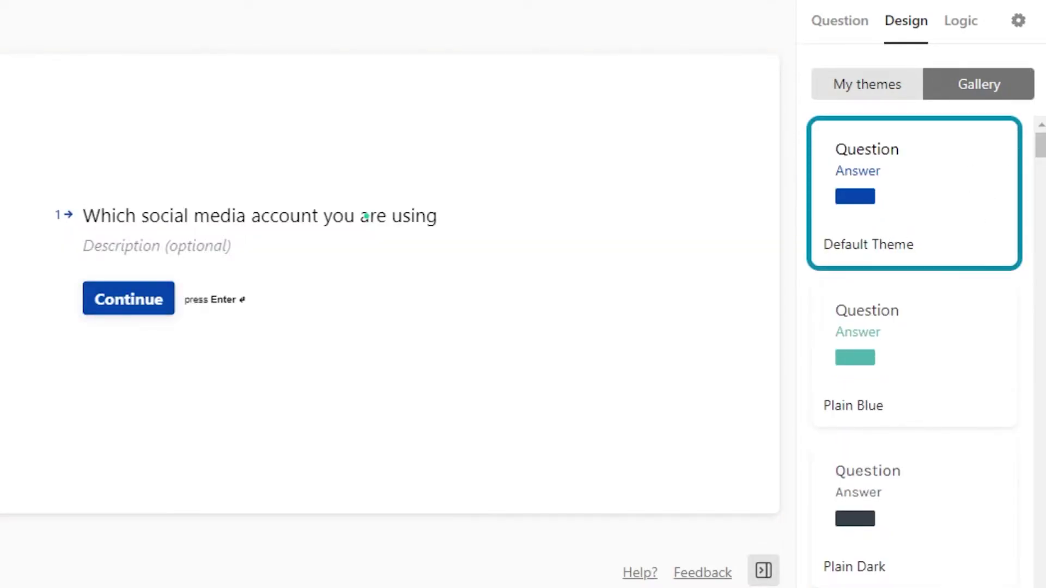
Apply the saved v2 Market Research Survey theme to the survey and view its logic flow.
{"action": "left_click", "coordinate": [858, 96]}
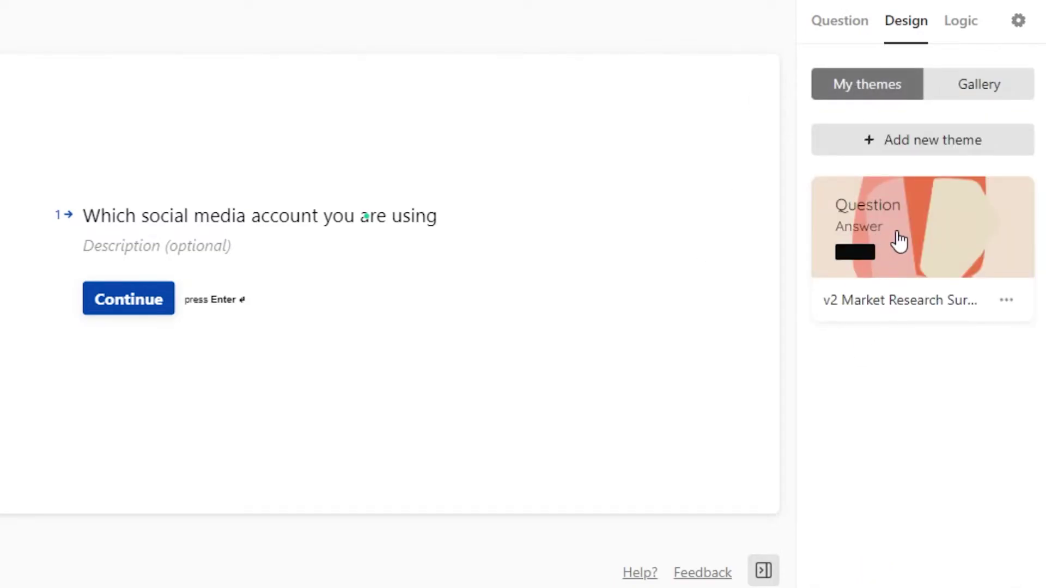
{"action": "left_click", "coordinate": [899, 241]}
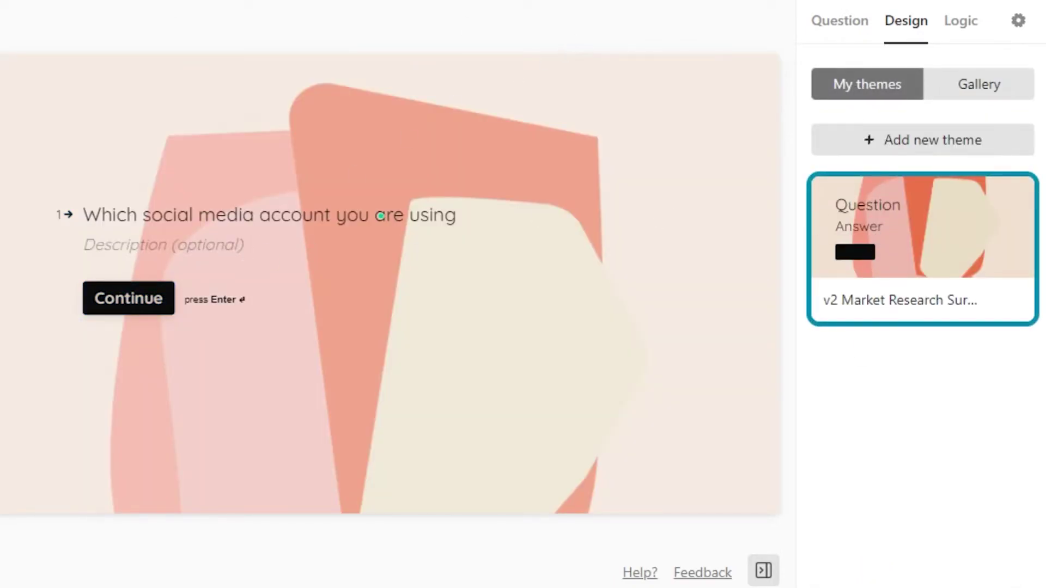
{"action": "left_click", "coordinate": [963, 34]}
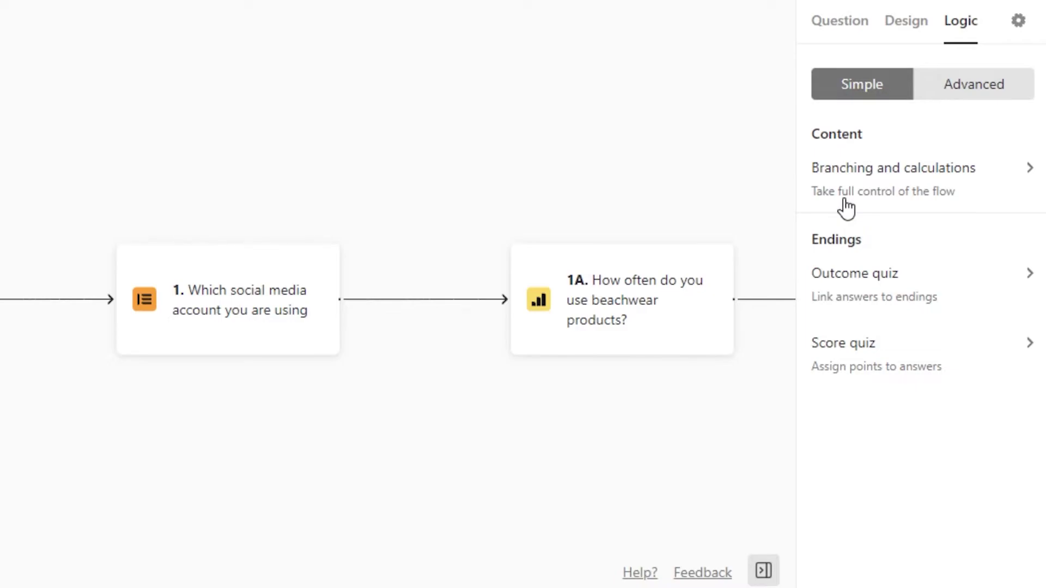
{"action": "left_click", "coordinate": [852, 24]}
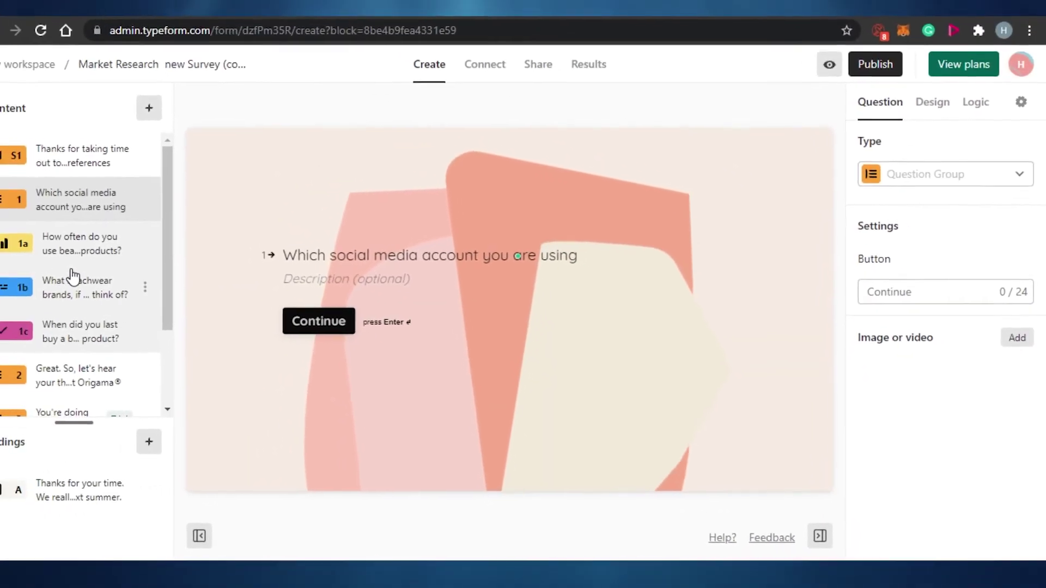
Try starting question 1a's opinion scale at 0 and set the start back to 1.
{"action": "left_click", "coordinate": [68, 236]}
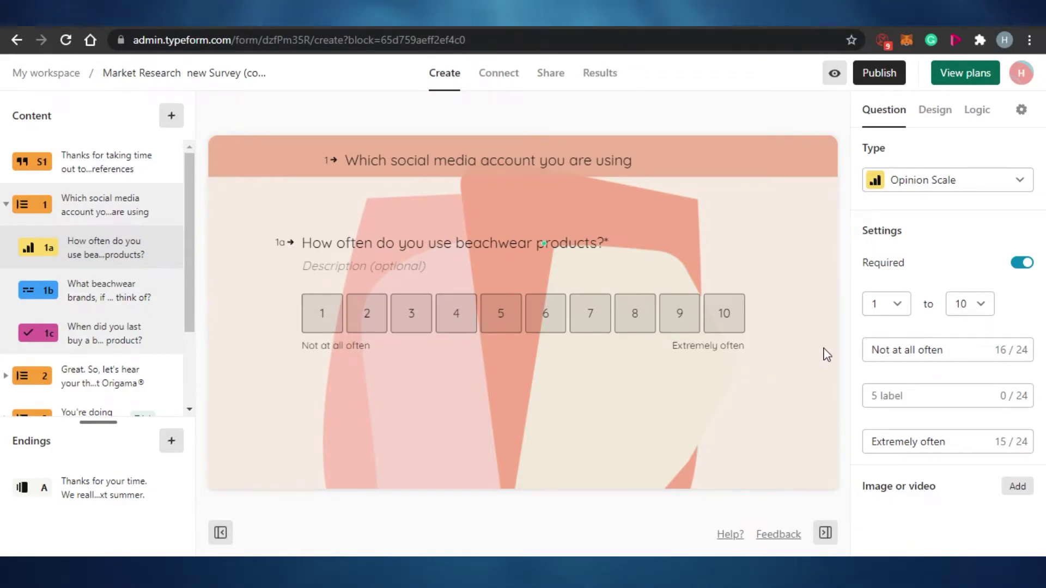
{"action": "left_click", "coordinate": [886, 303]}
{"action": "left_click", "coordinate": [878, 334]}
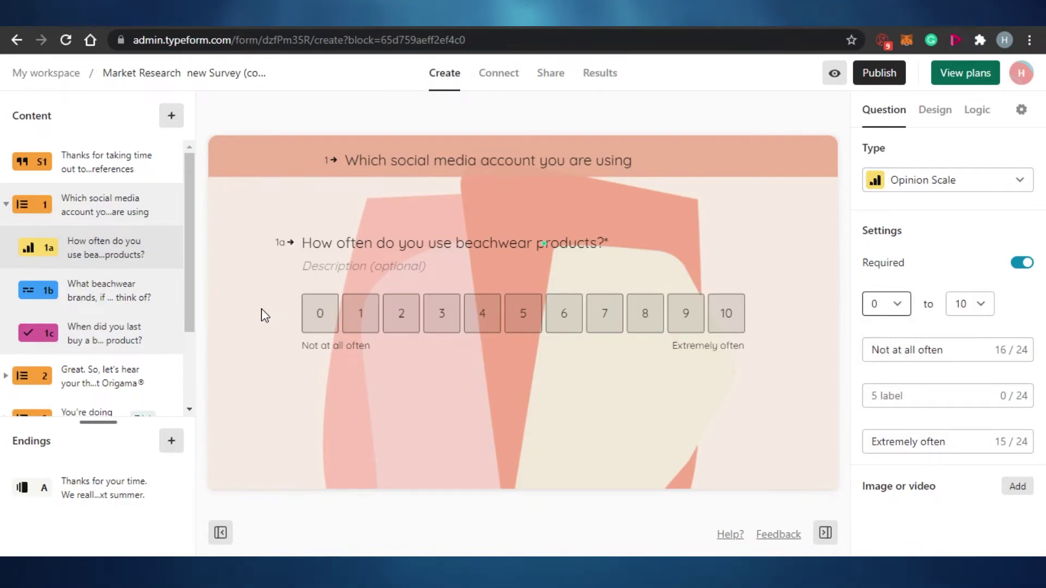
{"action": "left_click", "coordinate": [888, 305]}
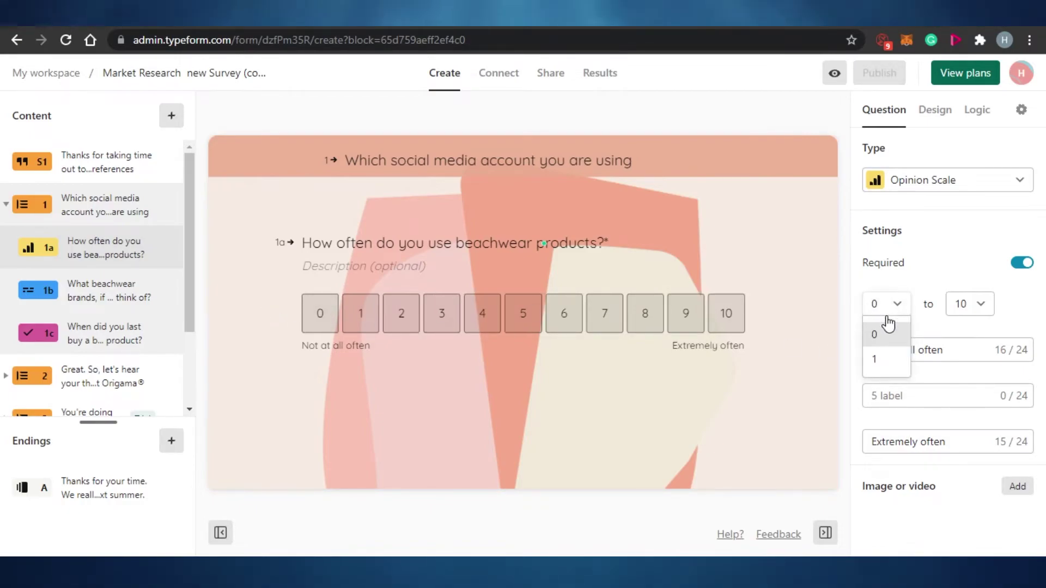
{"action": "left_click", "coordinate": [878, 360]}
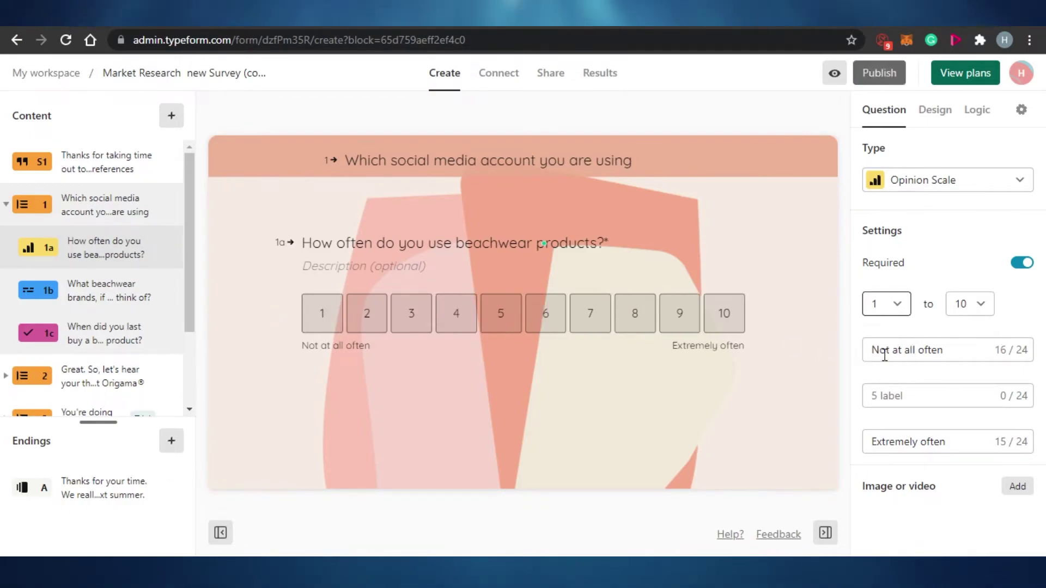
Try ending question 1a's opinion scale at 8 and set the end back to 10.
{"action": "left_click", "coordinate": [979, 304]}
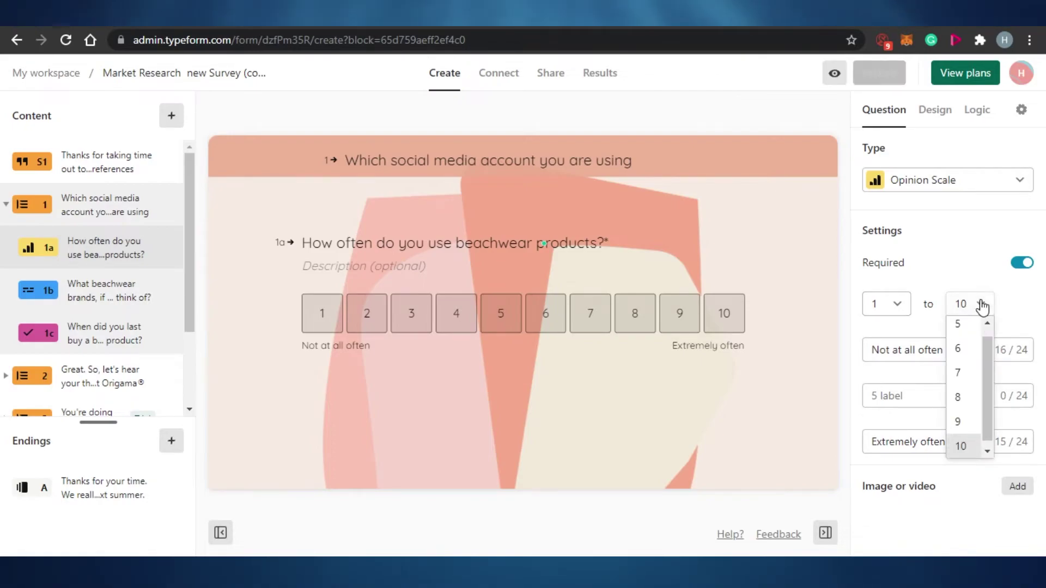
{"action": "left_click", "coordinate": [959, 397]}
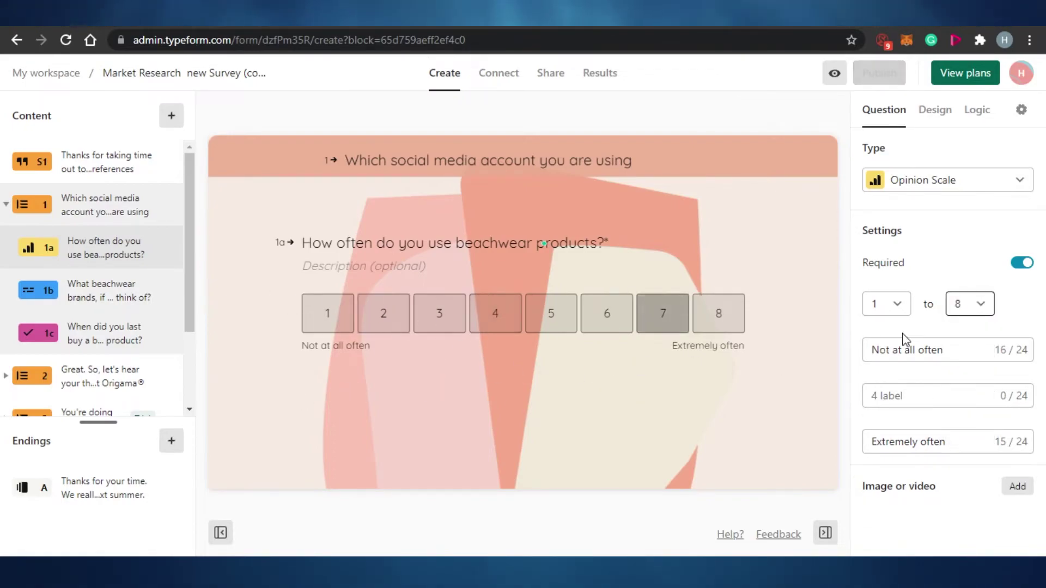
{"action": "left_click", "coordinate": [963, 307]}
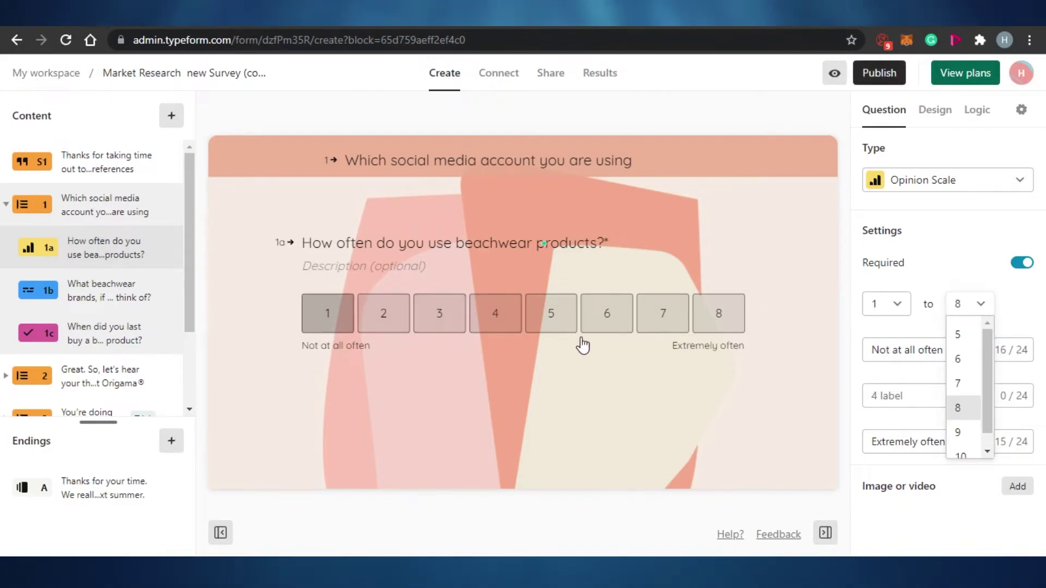
{"action": "left_click_drag", "start_coordinate": [988, 397], "coordinate": [989, 416]}
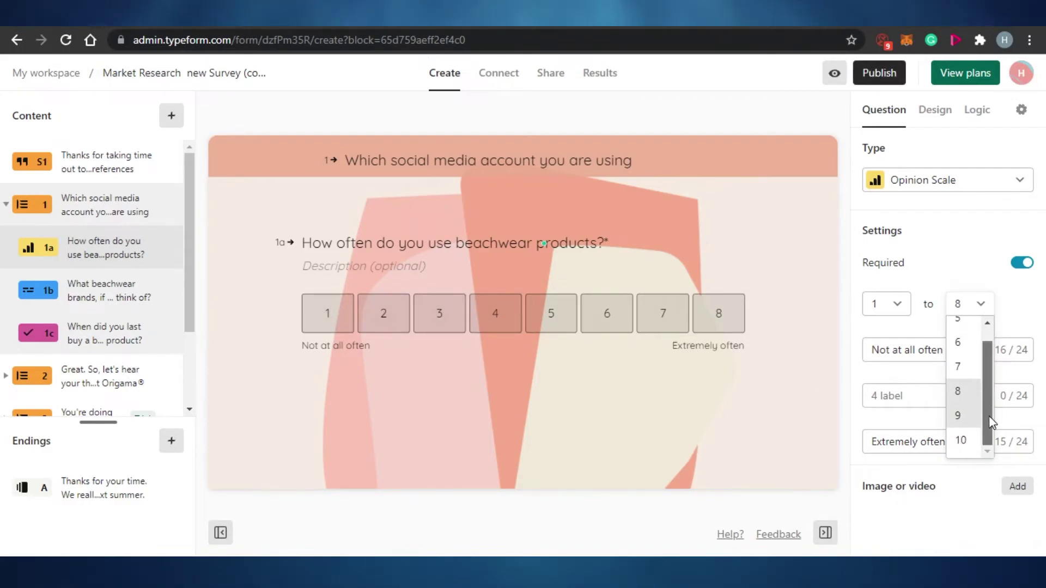
{"action": "left_click", "coordinate": [961, 439]}
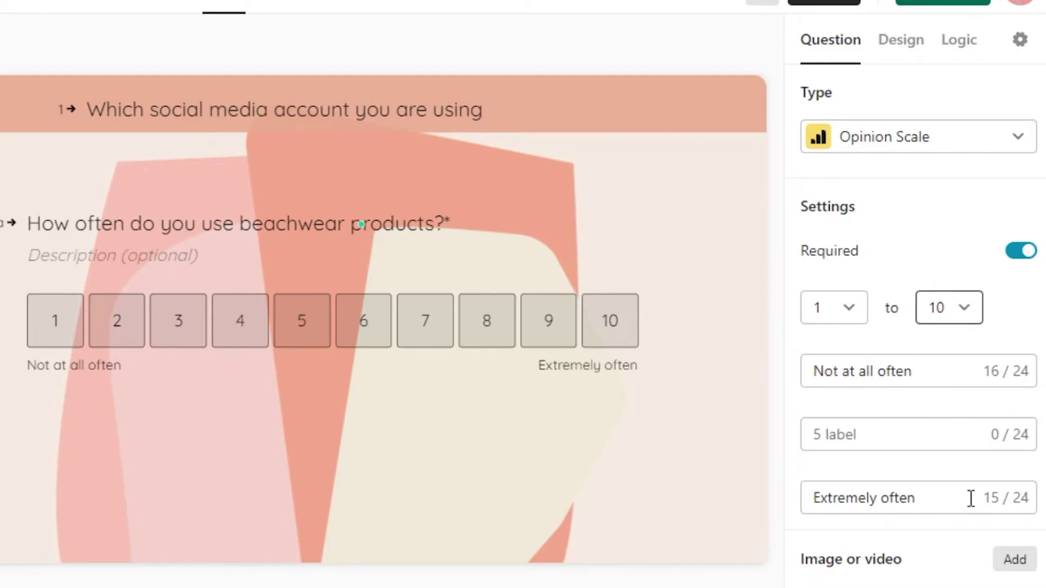
Change question 1a's scale labels to "Not at all" for the low end and "all the time" for the high end.
{"action": "left_click", "coordinate": [931, 375]}
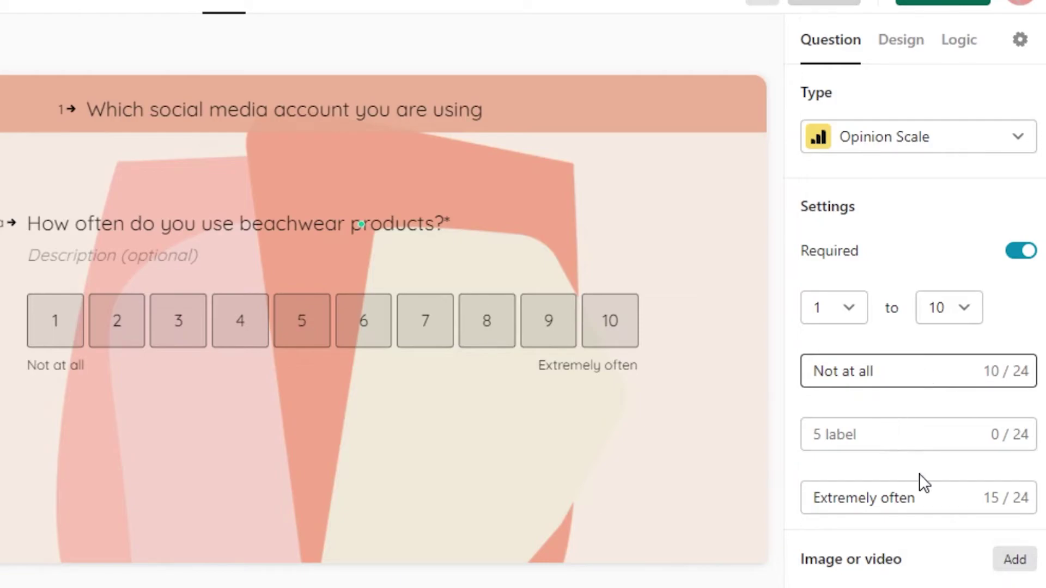
{"action": "left_click", "coordinate": [921, 500]}
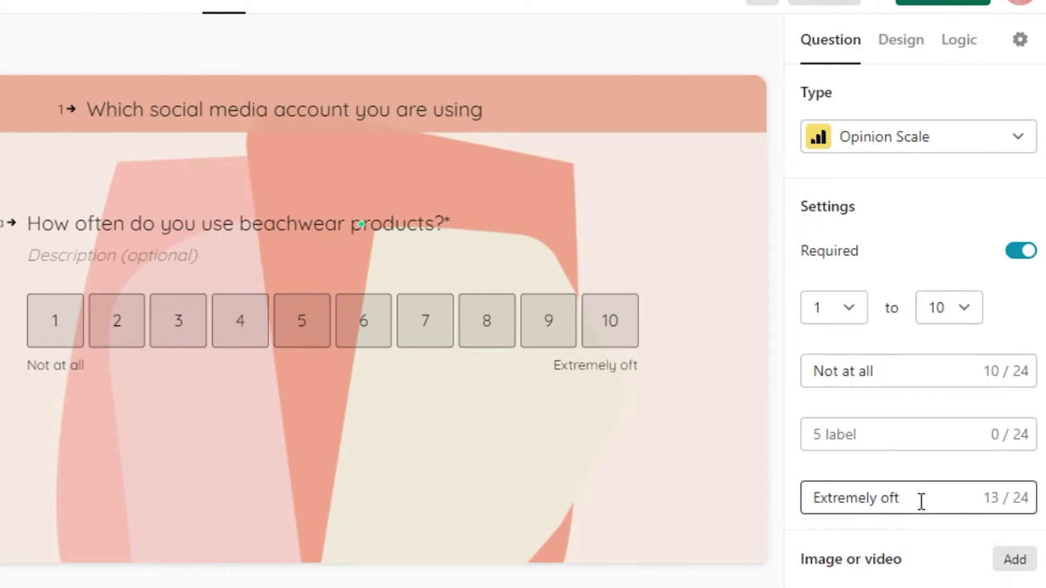
{"action": "key", "text": "BackSpace"}
{"action": "key", "text": "BackSpace"}
{"action": "key", "text": "BackSpace"}
{"action": "key", "text": "BackSpace"}
{"action": "key", "text": "BackSpace"}
{"action": "key", "text": "BackSpace"}
{"action": "key", "text": "BackSpace"}
{"action": "key", "text": "BackSpace"}
{"action": "key", "text": "BackSpace"}
{"action": "key", "text": "BackSpace"}
{"action": "key", "text": "BackSpace"}
{"action": "key", "text": "BackSpace"}
{"action": "key", "text": "BackSpace"}
{"action": "type", "text": "all the time"}
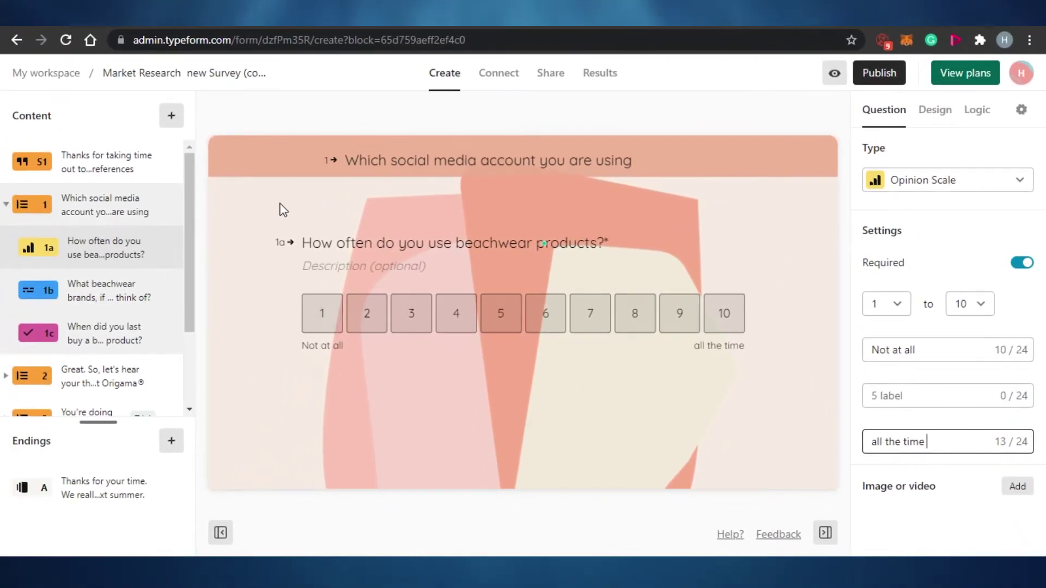
Add the answer choice "More than a decade" to question 1c about the last beachwear purchase.
{"action": "scroll", "coordinate": [176, 264], "scroll_direction": "down", "scroll_amount": 3}
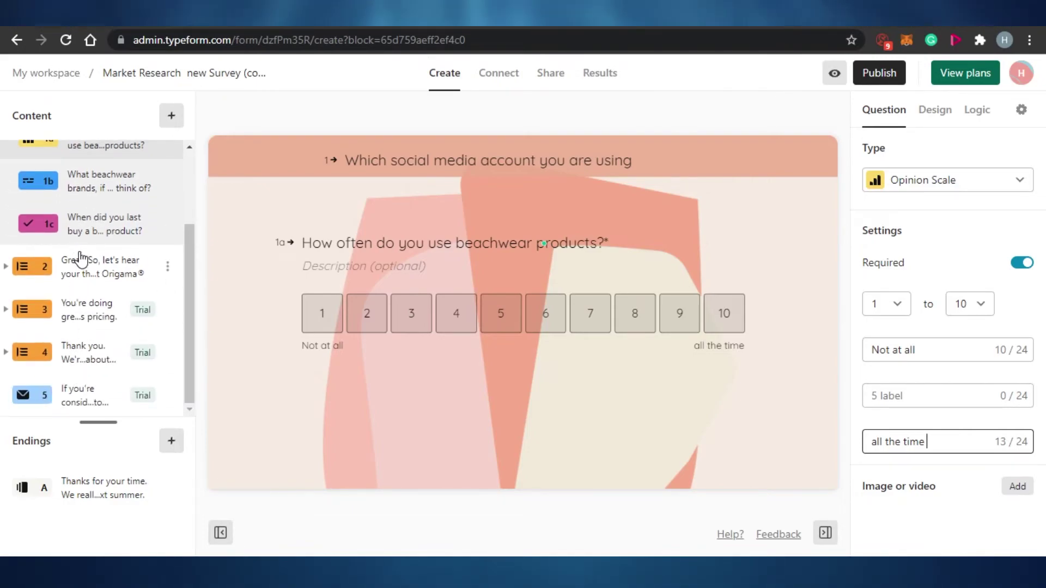
{"action": "left_click", "coordinate": [105, 214]}
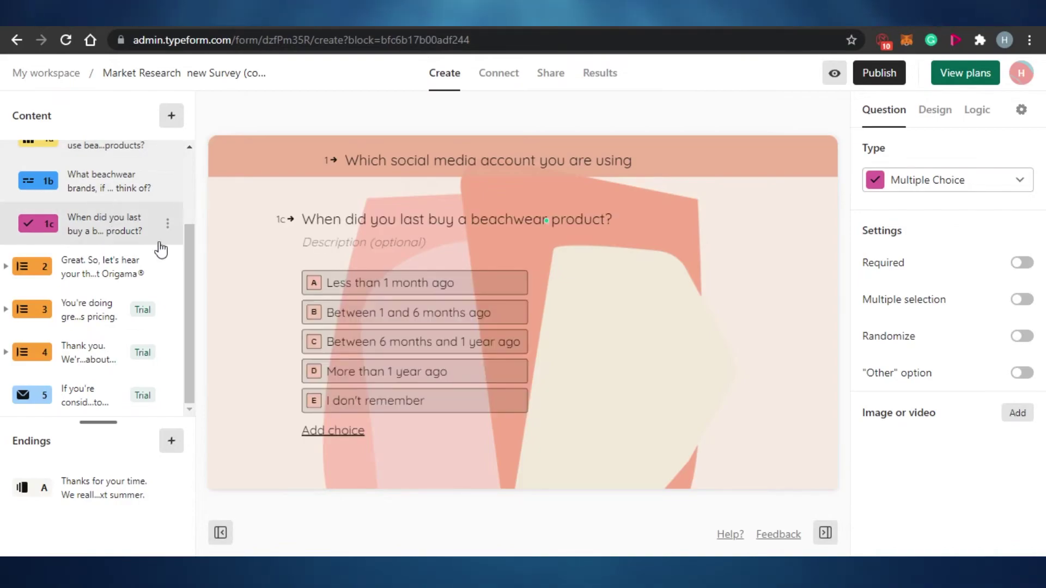
{"action": "left_click", "coordinate": [333, 433]}
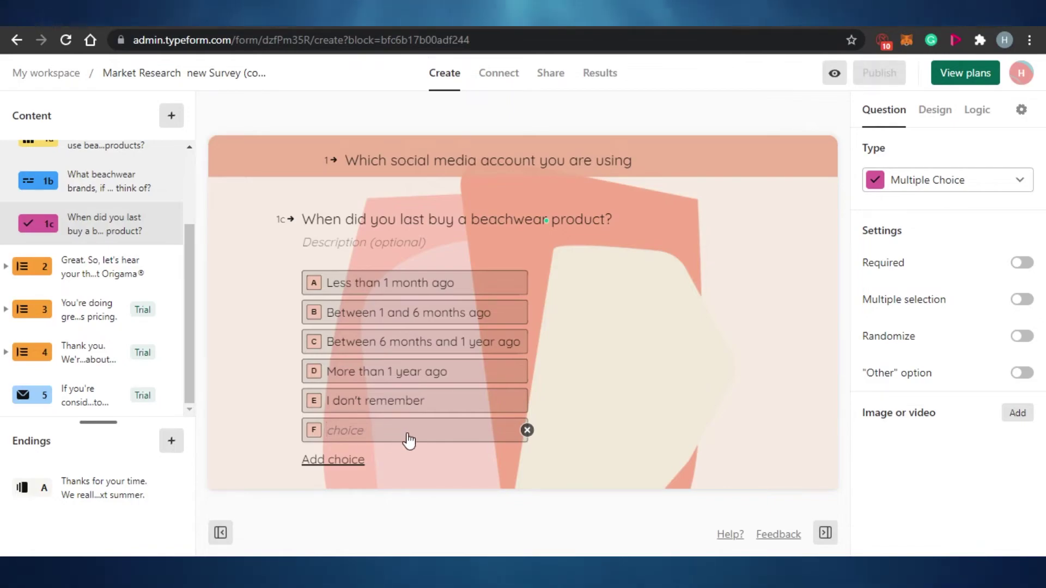
{"action": "type", "text": "More than a decade"}
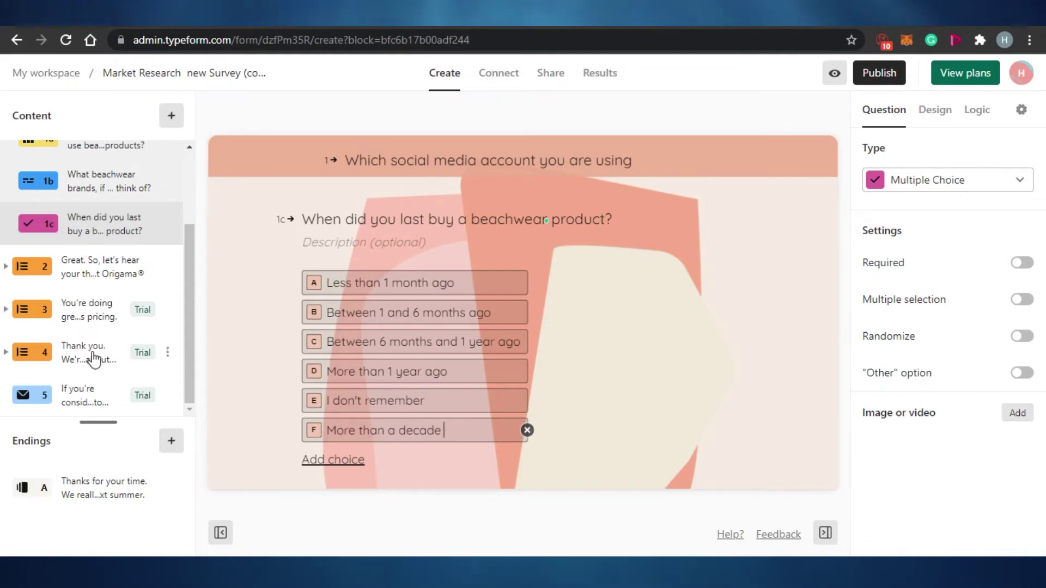
Browse the question types available for a new question and close the list without adding one.
{"action": "left_click_drag", "start_coordinate": [189, 339], "coordinate": [217, 98]}
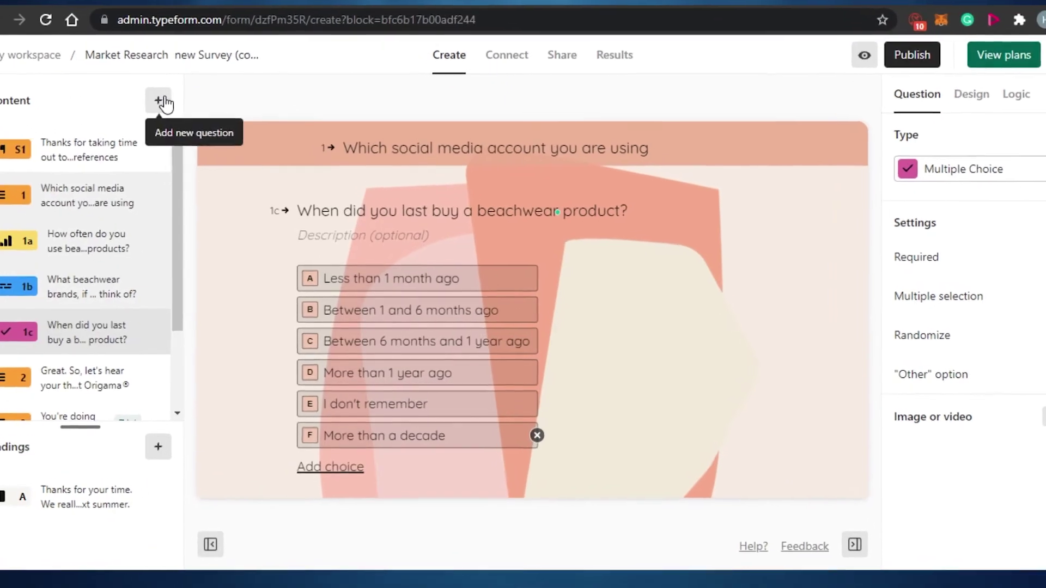
{"action": "left_click", "coordinate": [161, 102]}
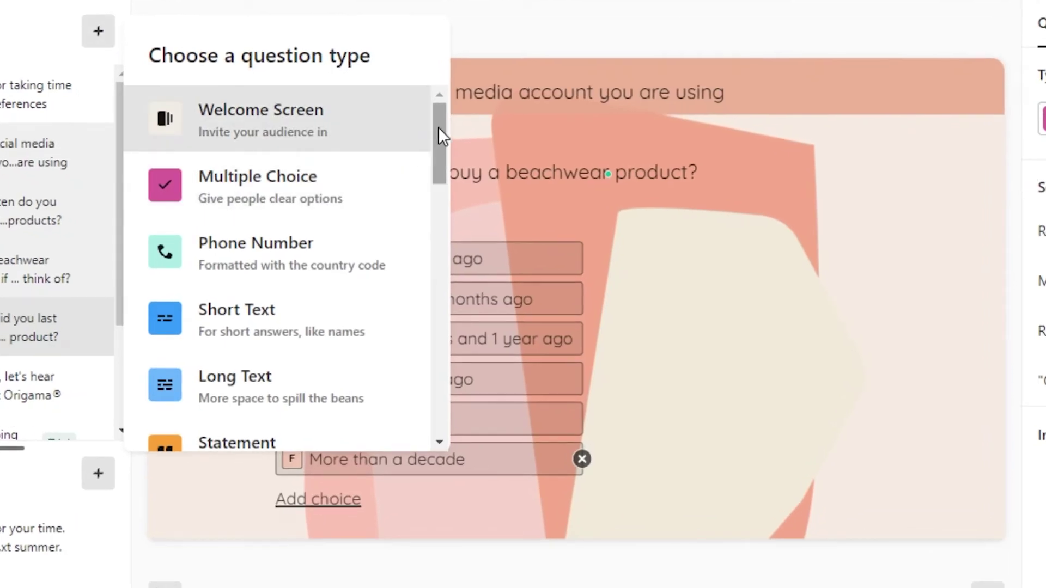
{"action": "left_click_drag", "start_coordinate": [438, 126], "coordinate": [438, 269]}
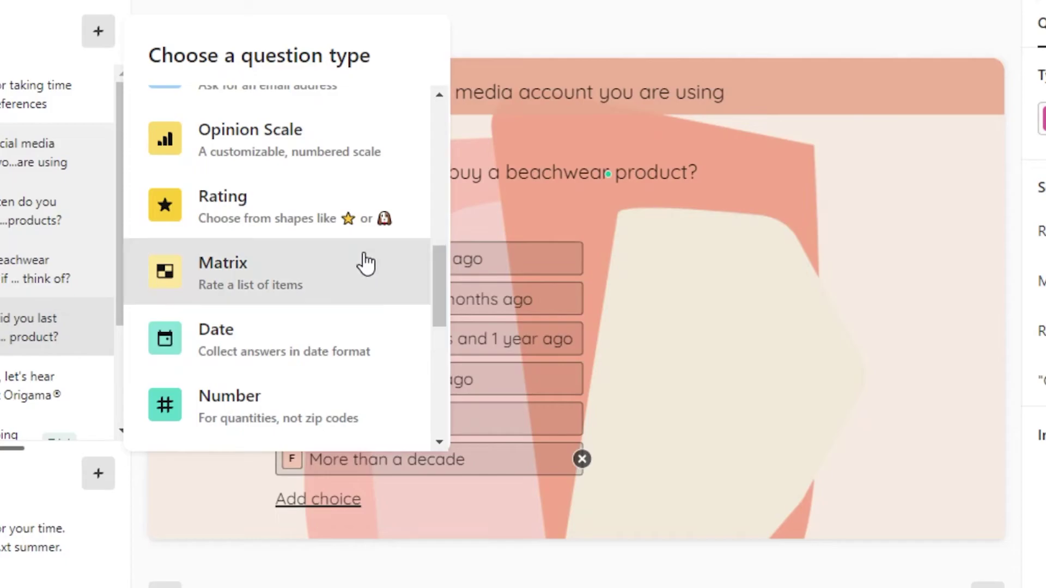
{"action": "left_click_drag", "start_coordinate": [441, 256], "coordinate": [439, 358]}
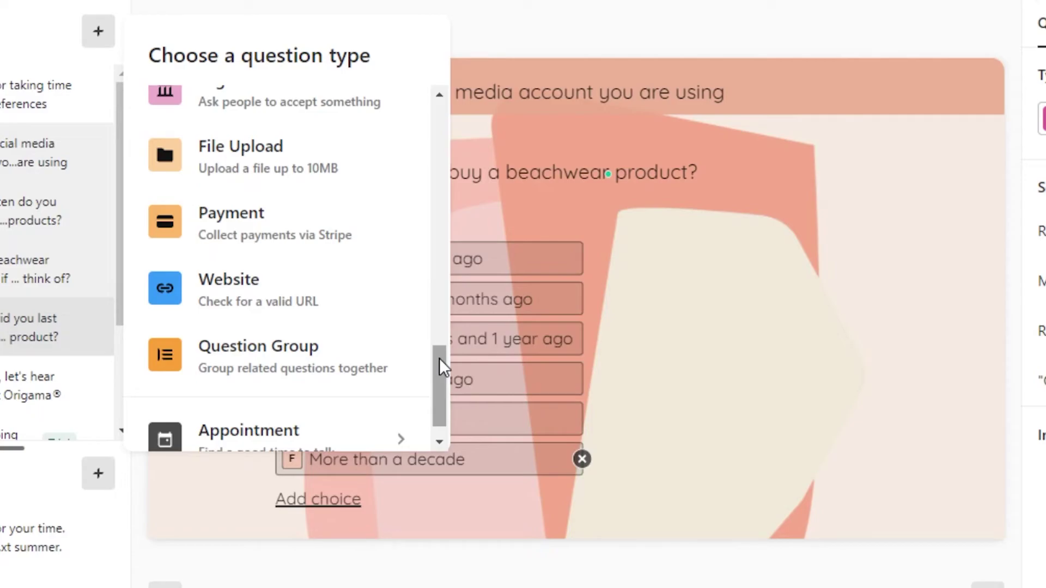
{"action": "left_click_drag", "start_coordinate": [439, 358], "coordinate": [448, 195]}
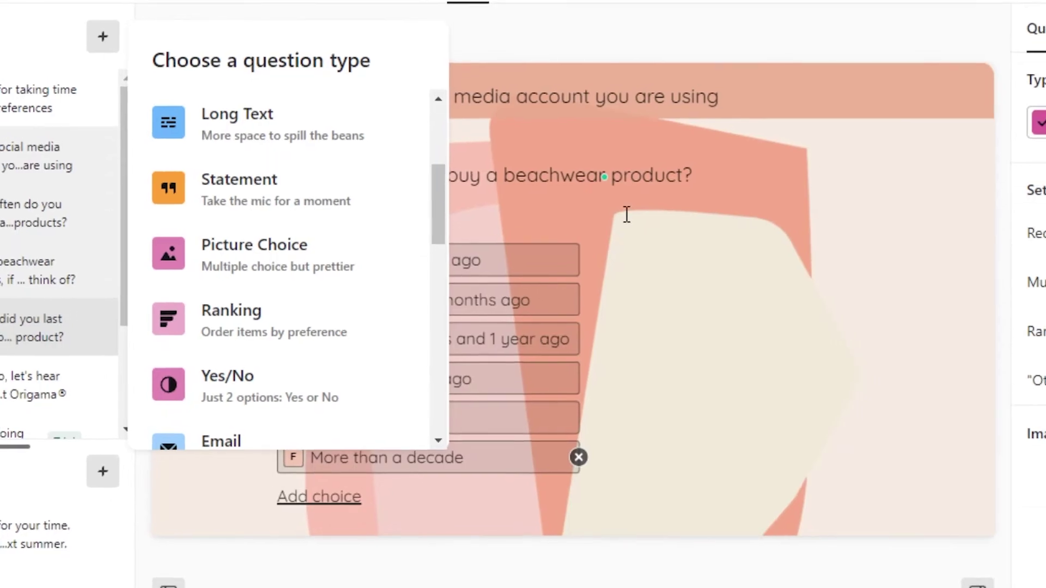
{"action": "left_click", "coordinate": [626, 212]}
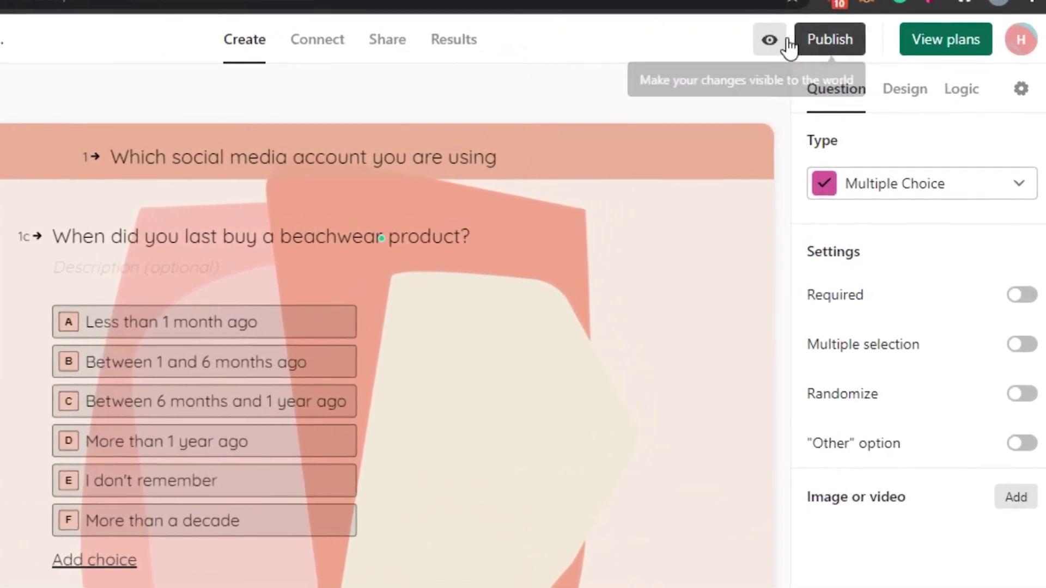
Preview the survey in the mobile layout and return to the editor.
{"action": "left_click", "coordinate": [778, 40]}
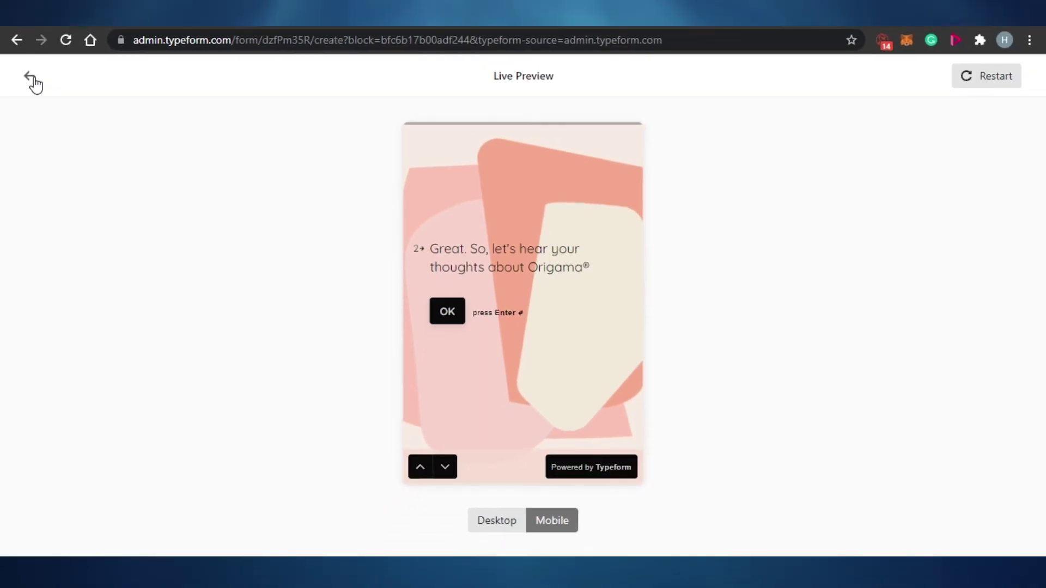
{"action": "left_click", "coordinate": [31, 79]}
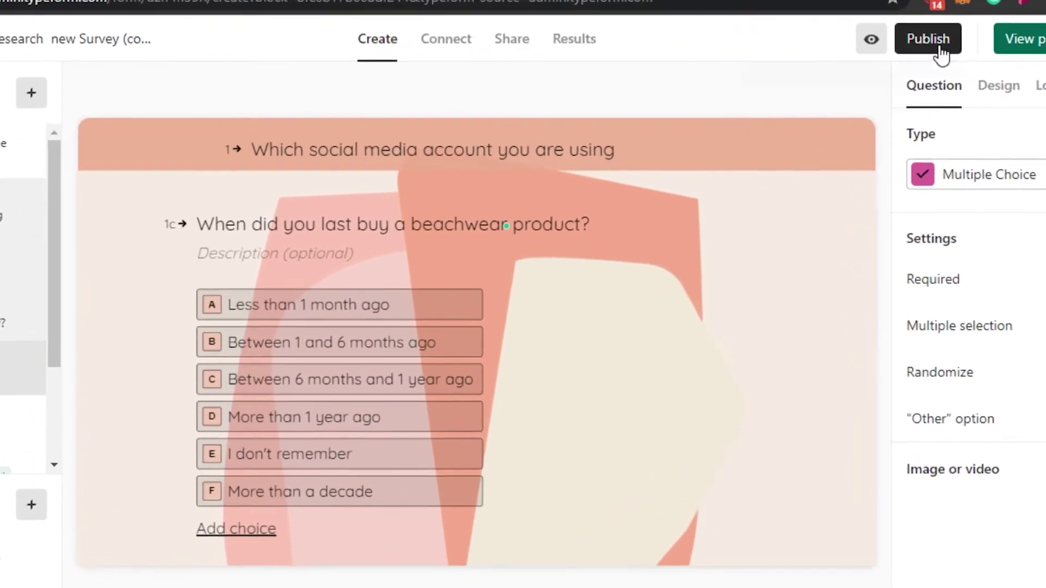
Try to publish the survey and dismiss the plan upgrade notice.
{"action": "left_click", "coordinate": [938, 44]}
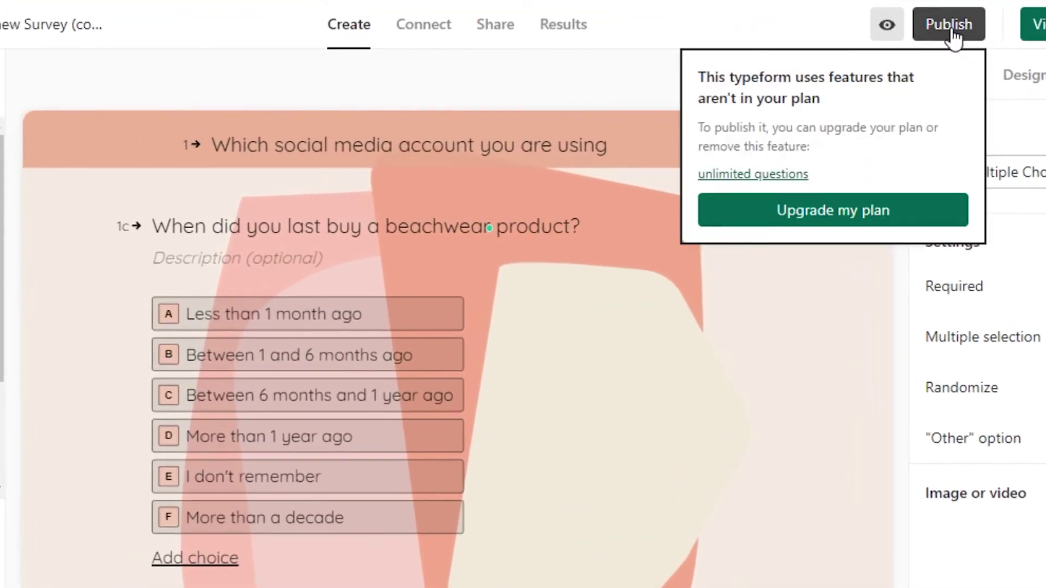
{"action": "left_click", "coordinate": [910, 261]}
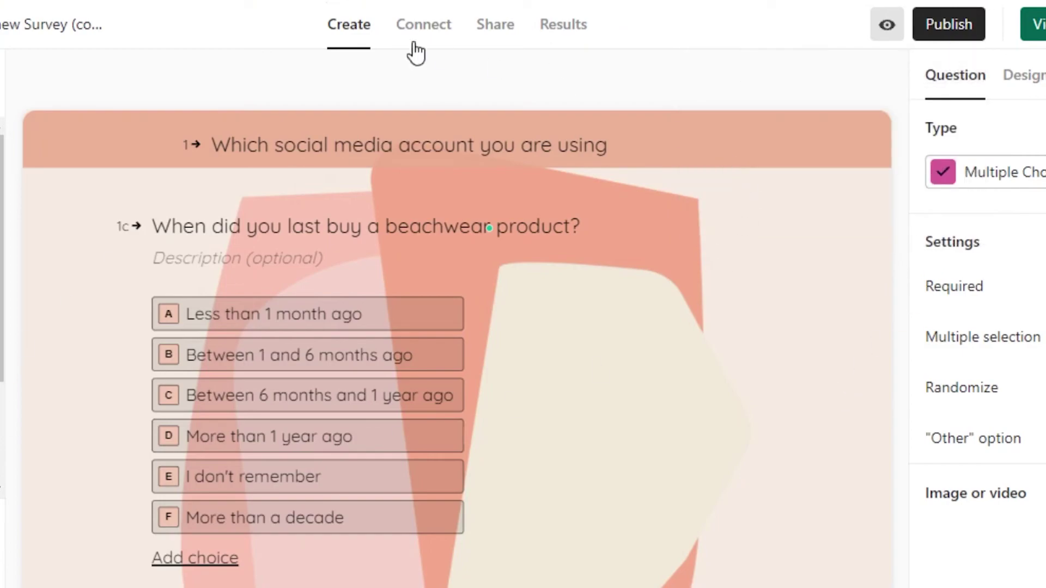
Look over the survey's sharing options and open its results page.
{"action": "left_click", "coordinate": [486, 24]}
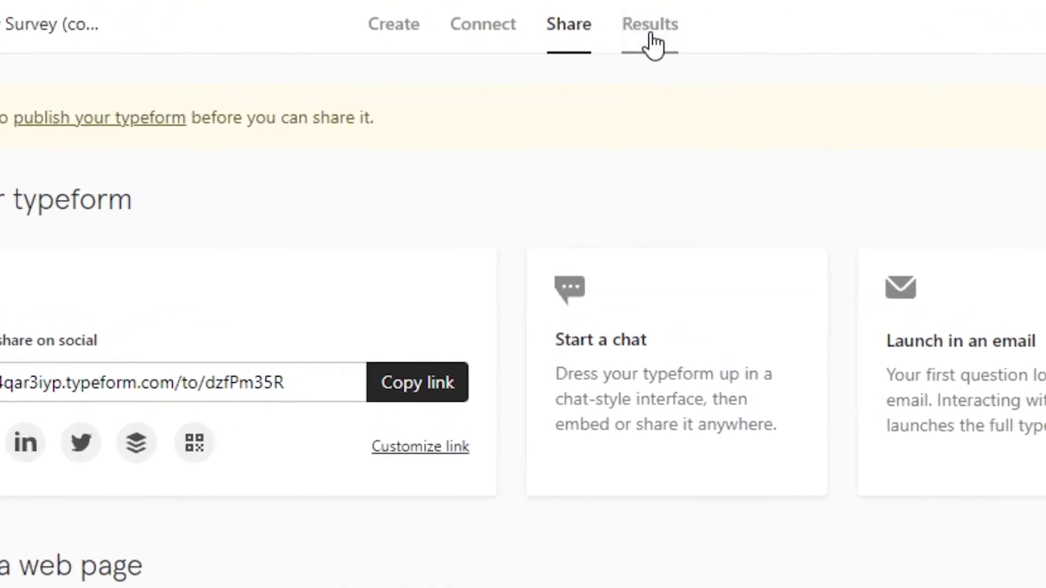
{"action": "left_click", "coordinate": [651, 41]}
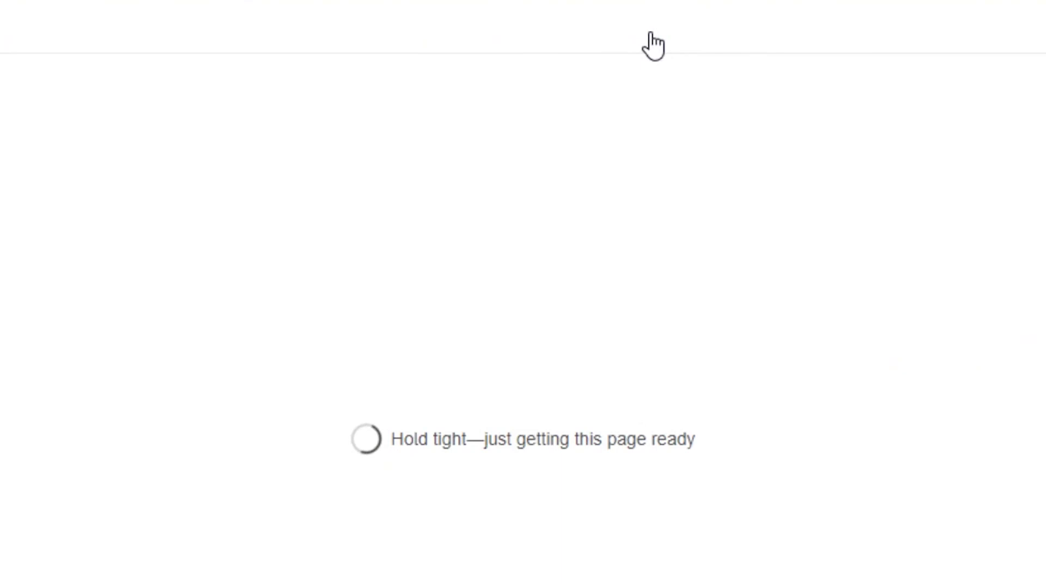